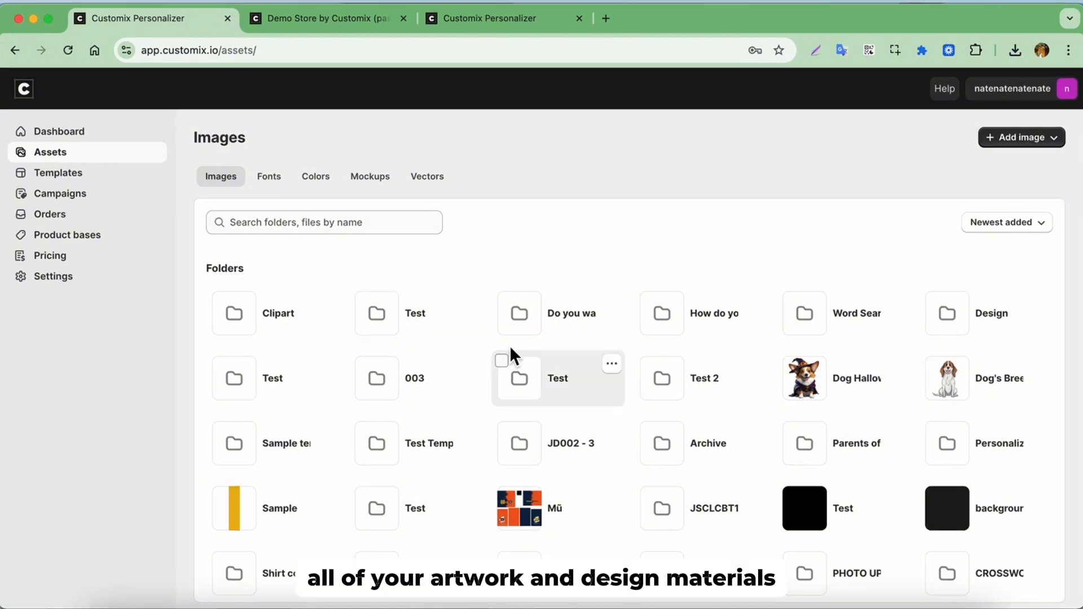
Step: Look through the image assets and the font assets, including their folders and individual files
scroll(509, 345, "down", 8)
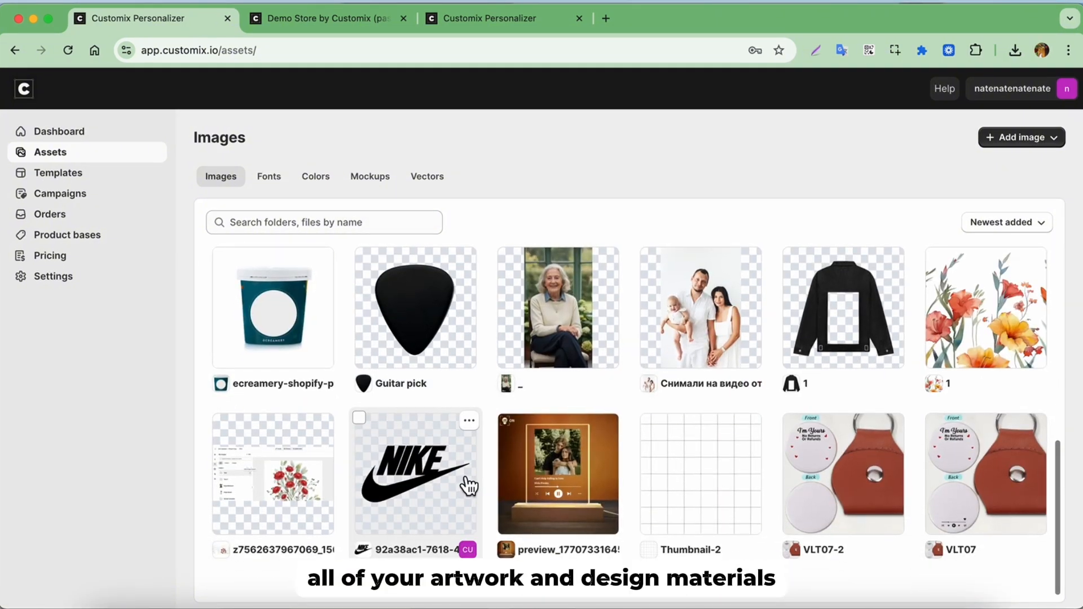
scroll(467, 483, "up", 8)
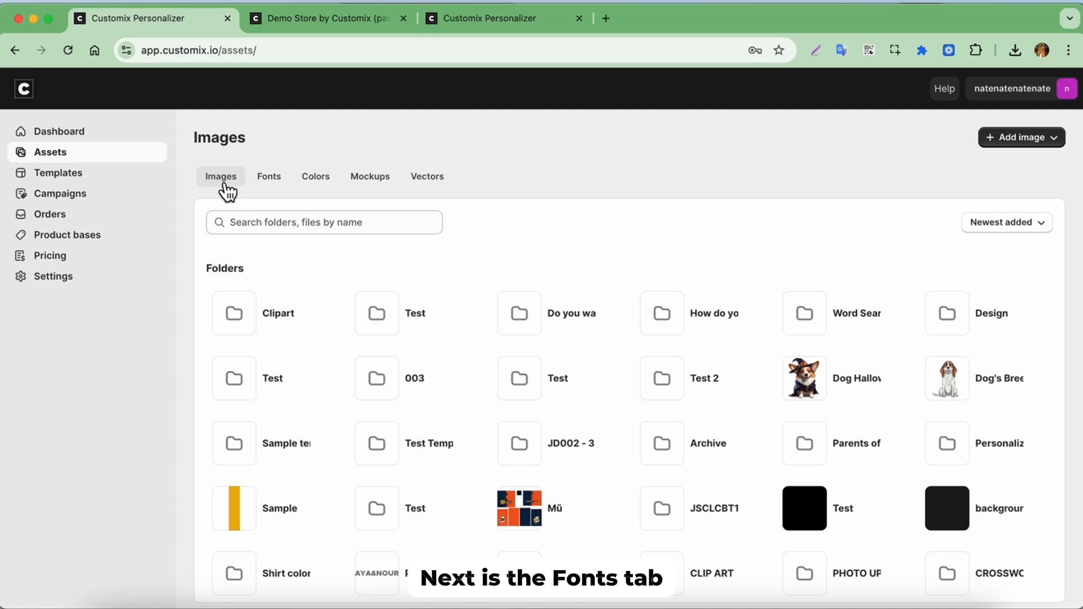
left_click(286, 186)
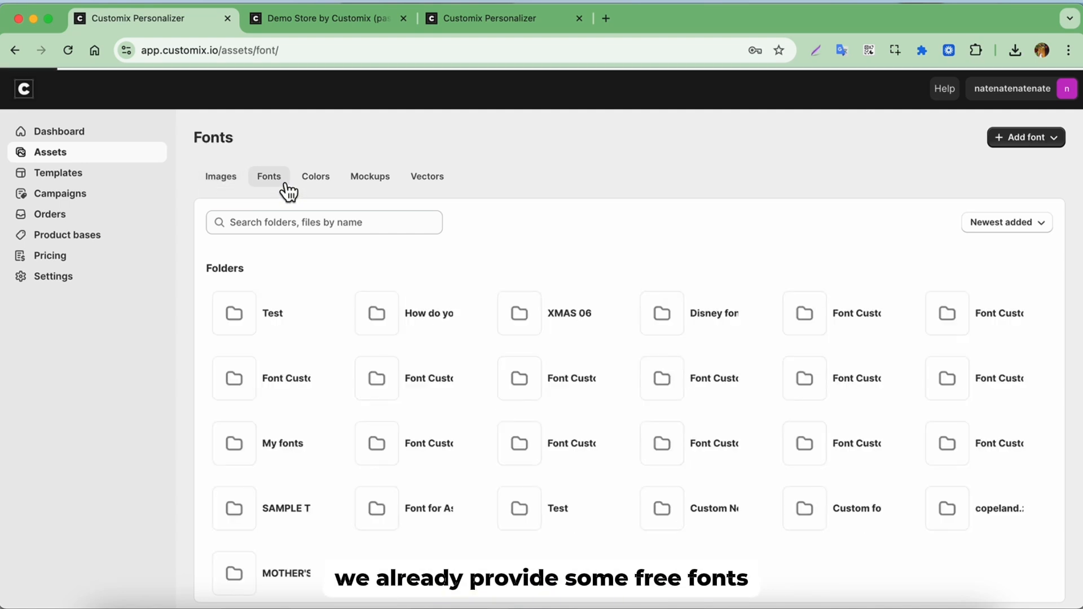
scroll(401, 388, "down", 3)
scroll(402, 390, "down", 5)
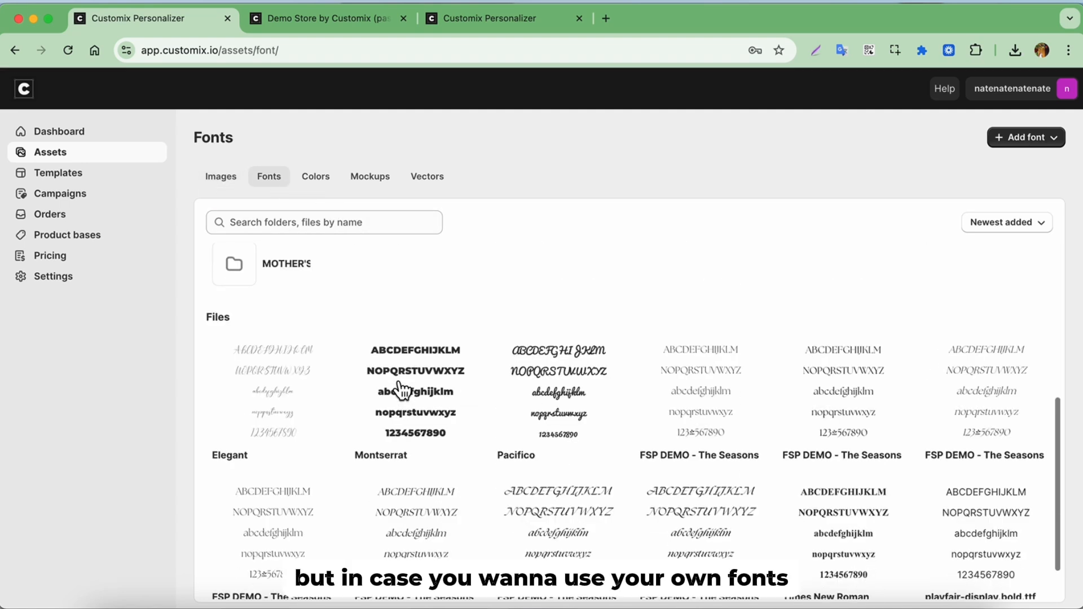
scroll(402, 389, "up", 10)
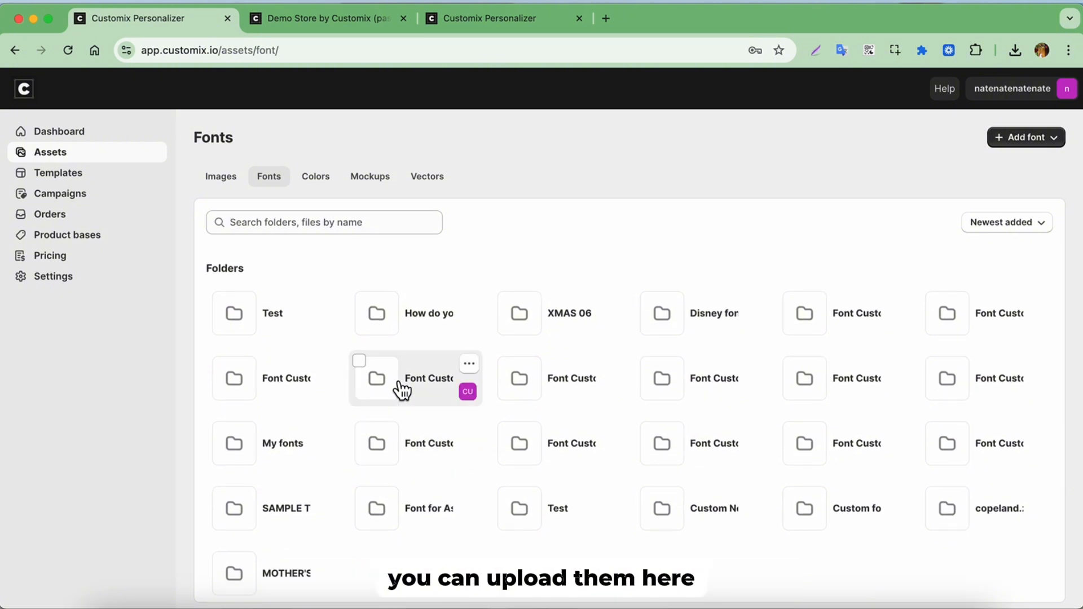
Step: Review the color assets, including an XMAS08 color folder, and the mockup assets
left_click(318, 179)
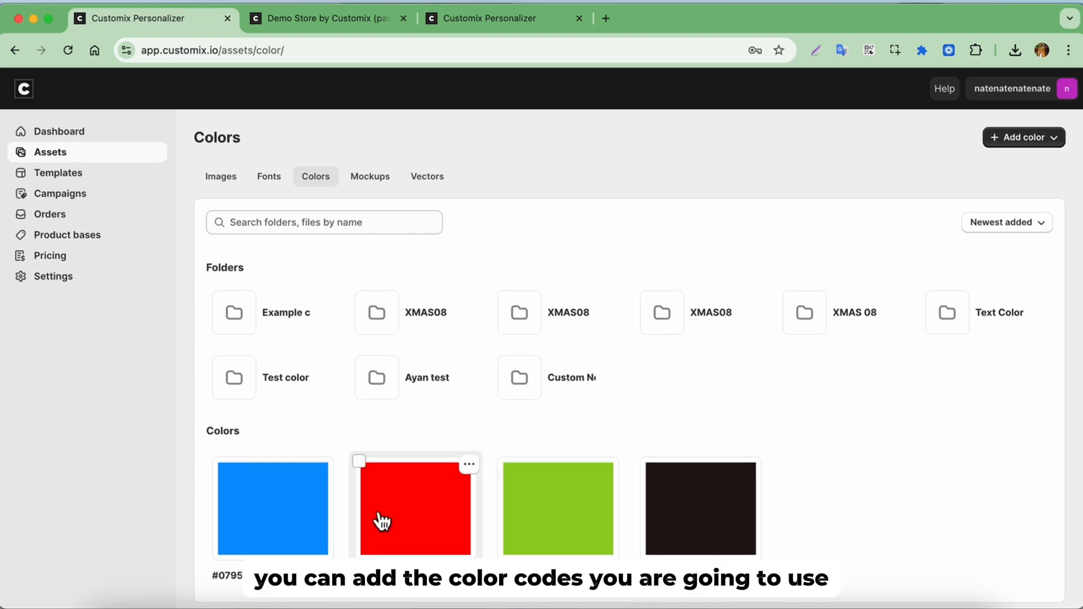
left_click(707, 325)
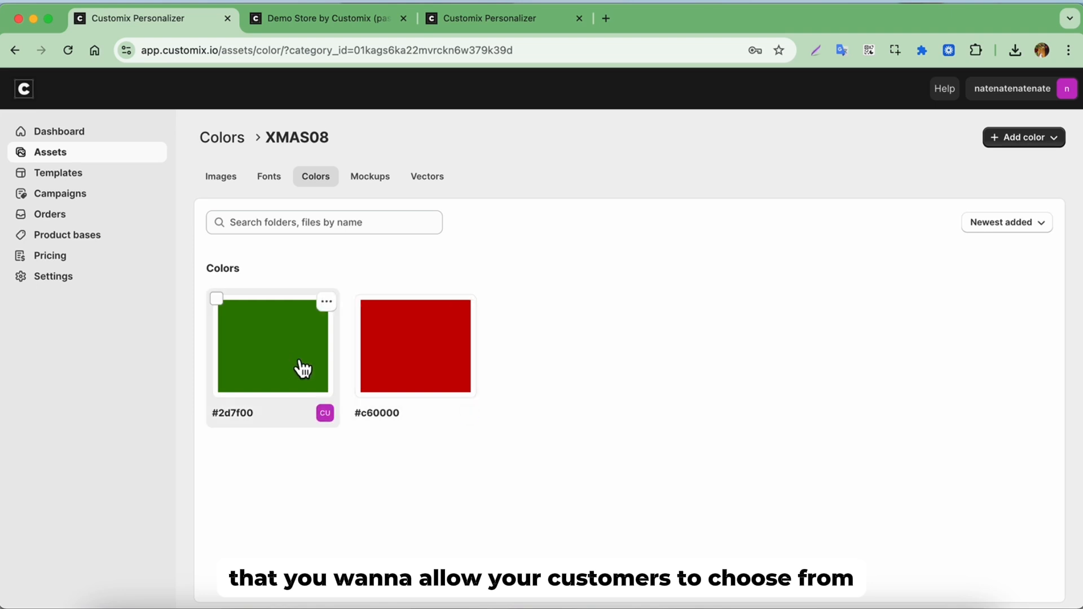
left_click(377, 190)
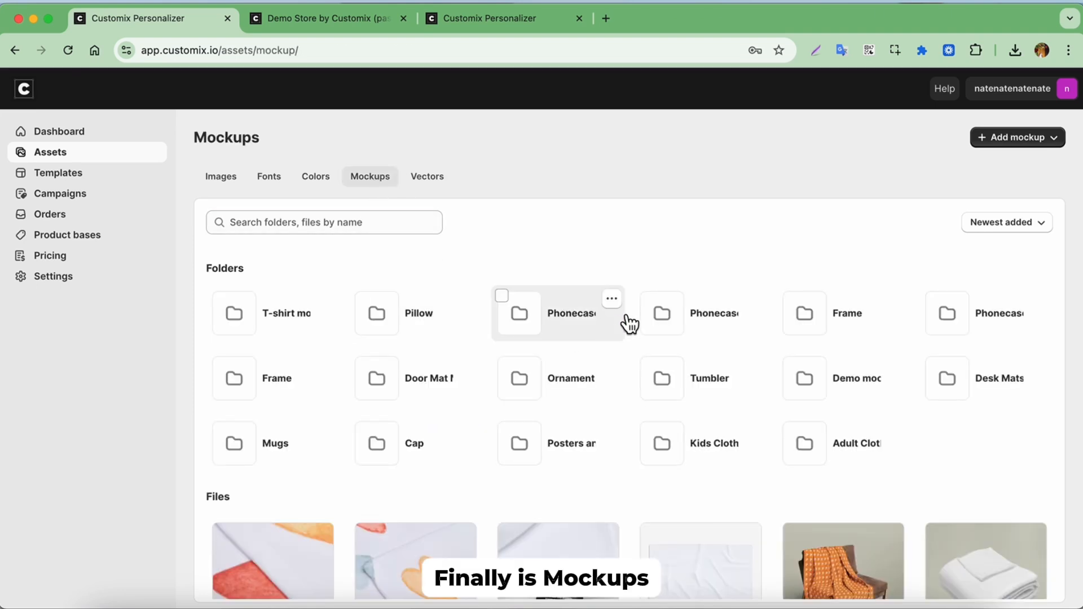
scroll(630, 323, "down", 5)
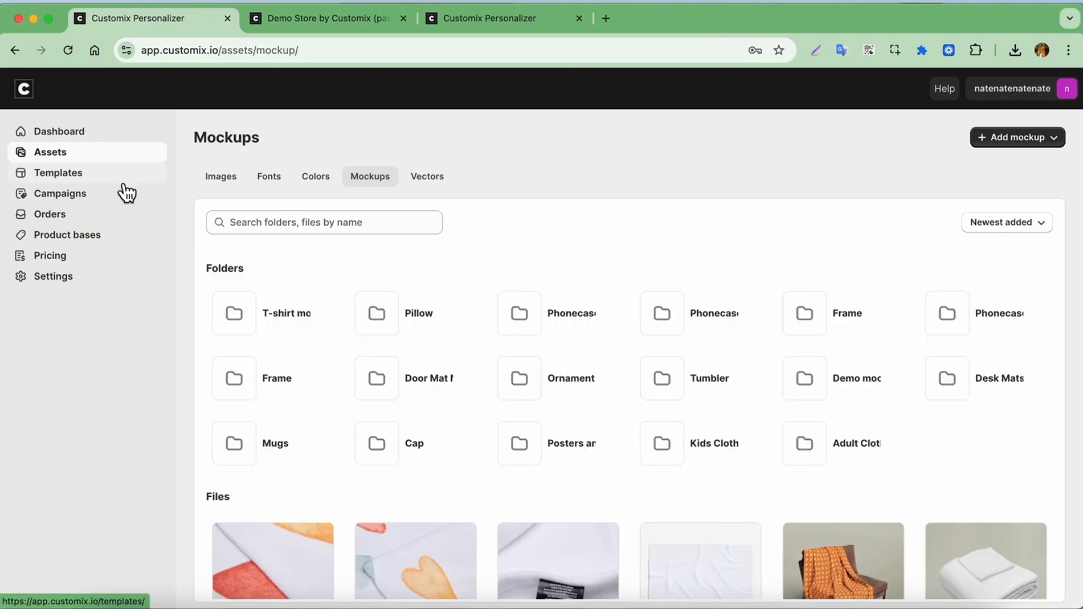
Step: Create a new template named Test, sized 4050 px wide by 4650 px high at 300 PPI
left_click(125, 181)
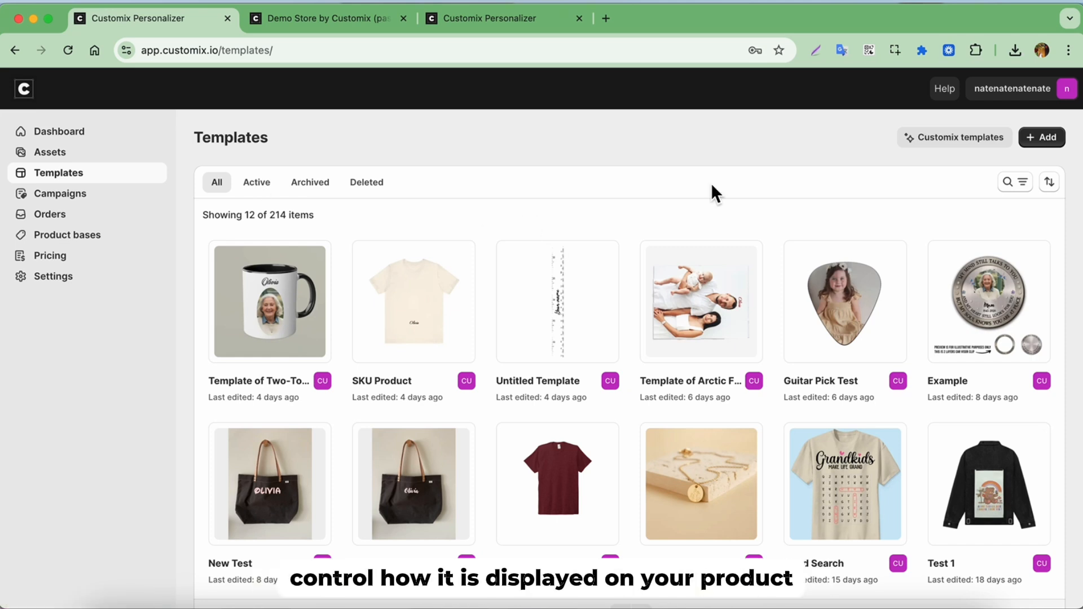
left_click(1045, 138)
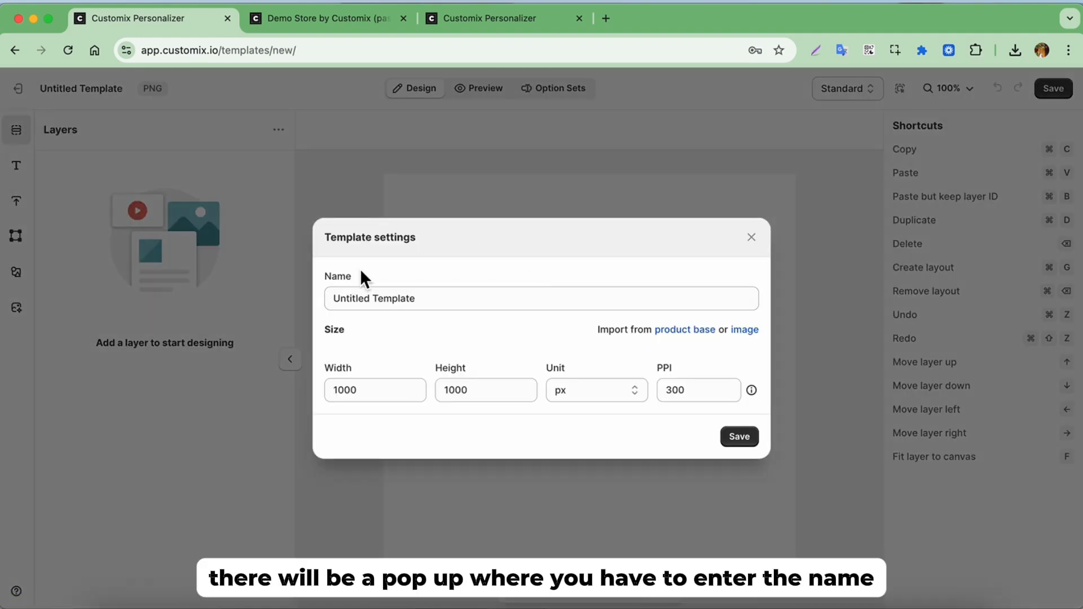
left_click(484, 301)
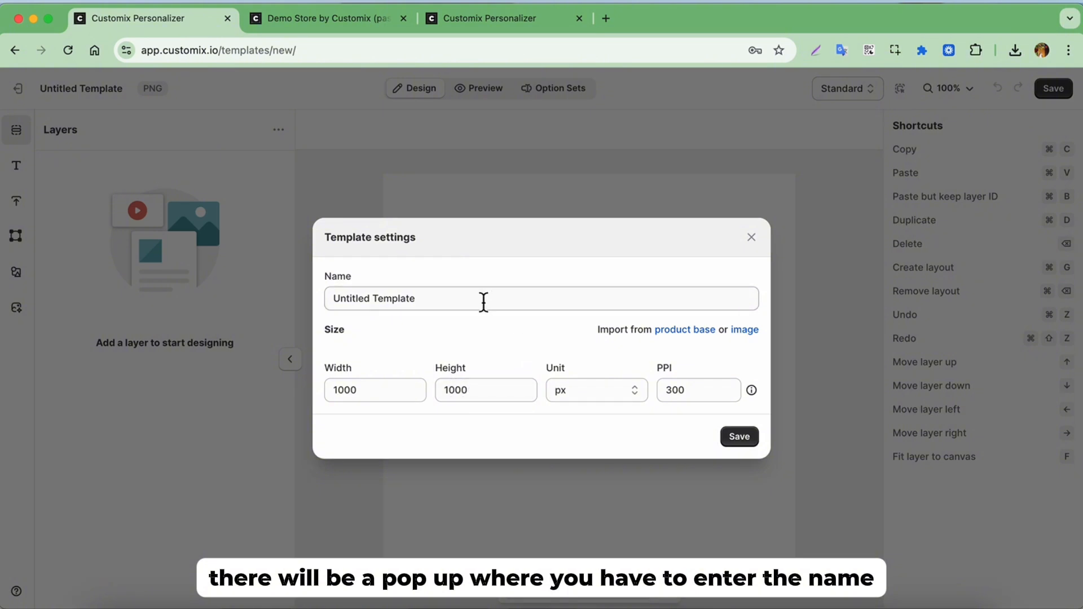
key("super+a")
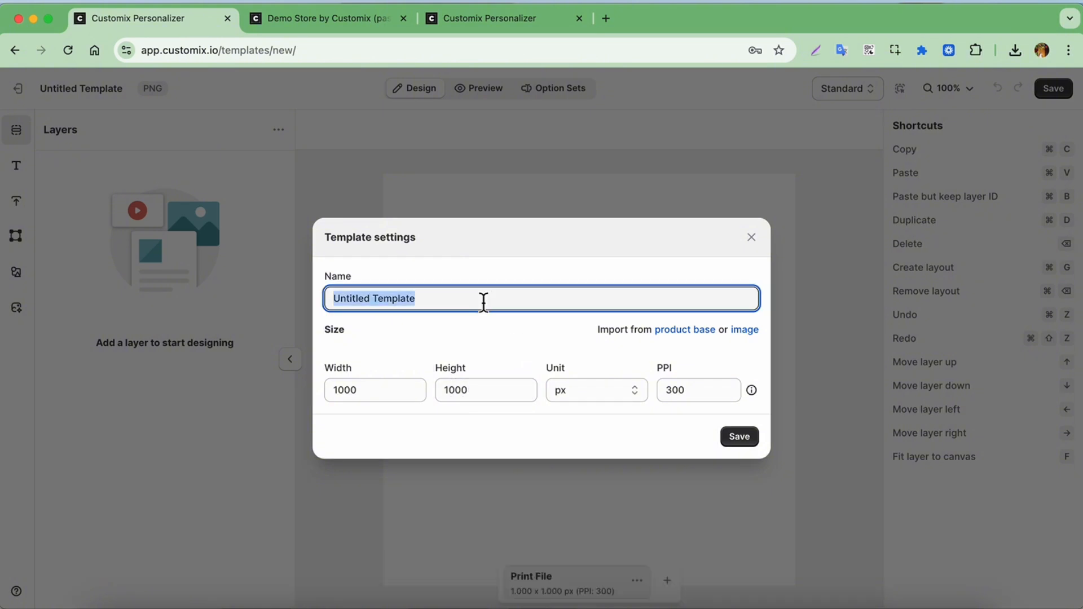
type("Test")
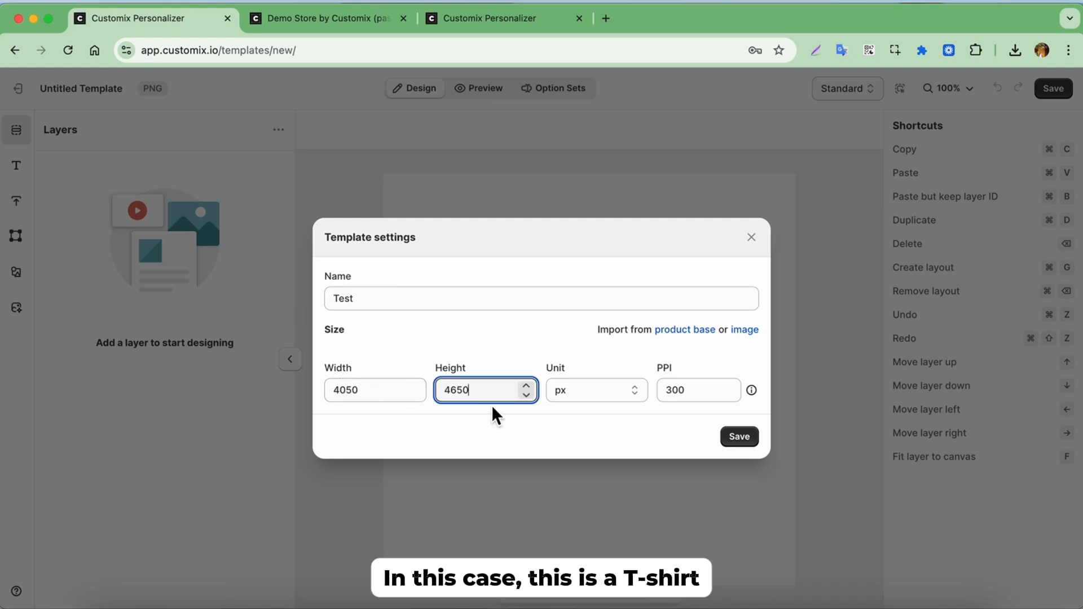
left_click(736, 442)
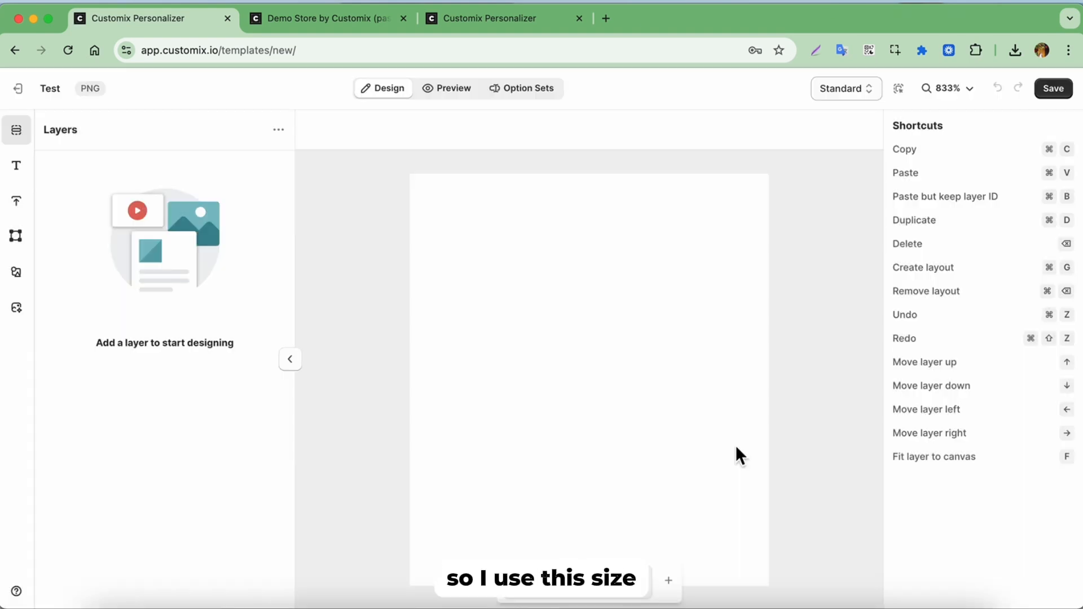
Step: Add a straight text layer containing a sample first name to the blank template
left_click(29, 175)
left_click(145, 205)
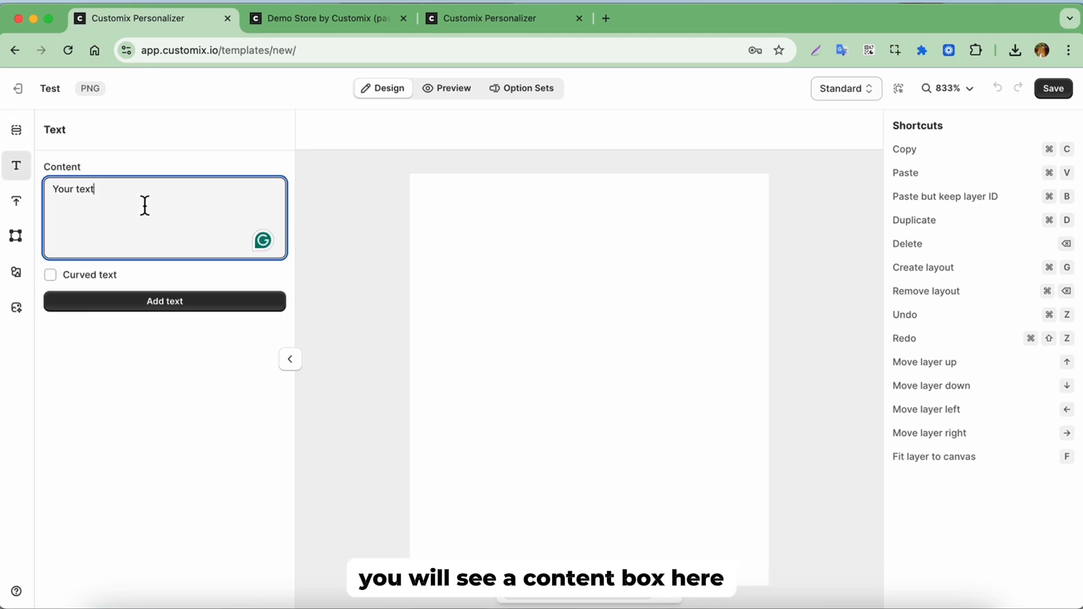
key("super+a")
type("O")
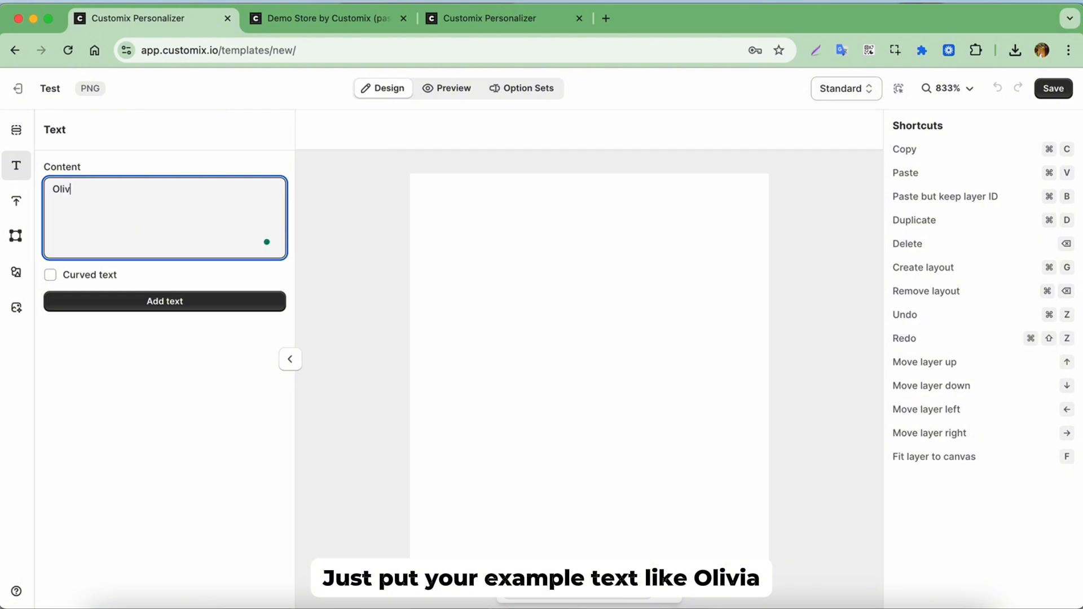
left_click(167, 307)
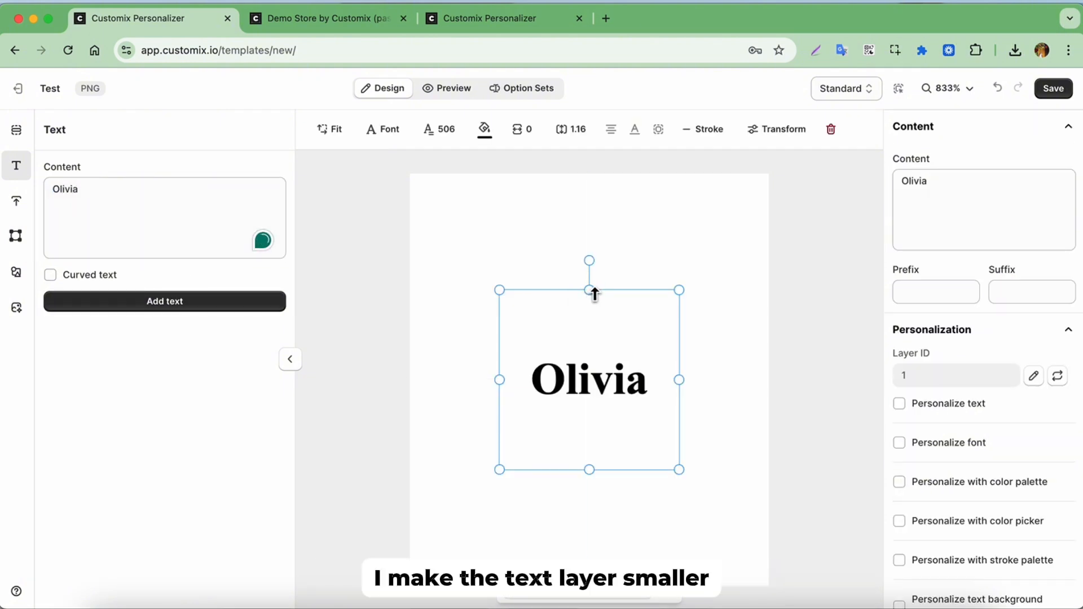
Step: Reshape the name text layer into a wide, low box near the canvas's lower edge and set its font to Adlery Pro
left_click_drag(590, 292, 738, 524)
left_click_drag(635, 527, 634, 528)
left_click(391, 133)
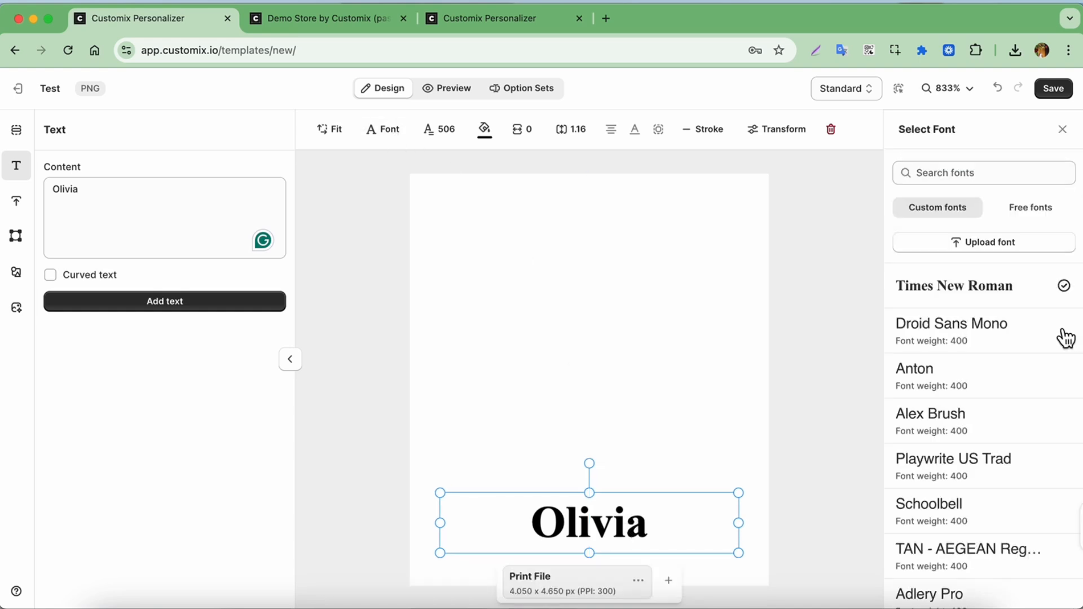
scroll(1023, 393, "down", 5)
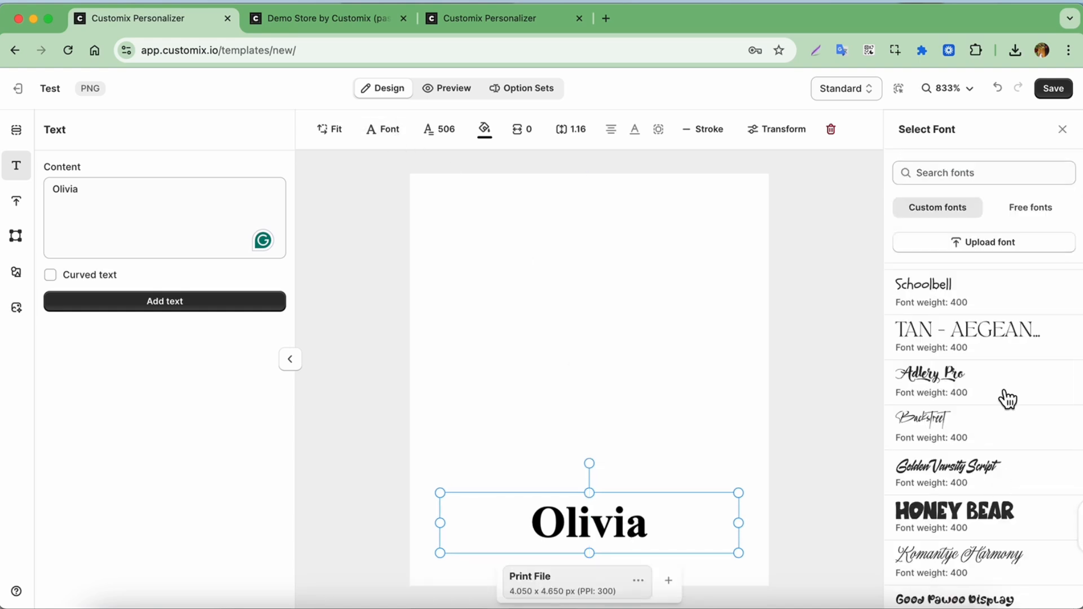
left_click(1005, 399)
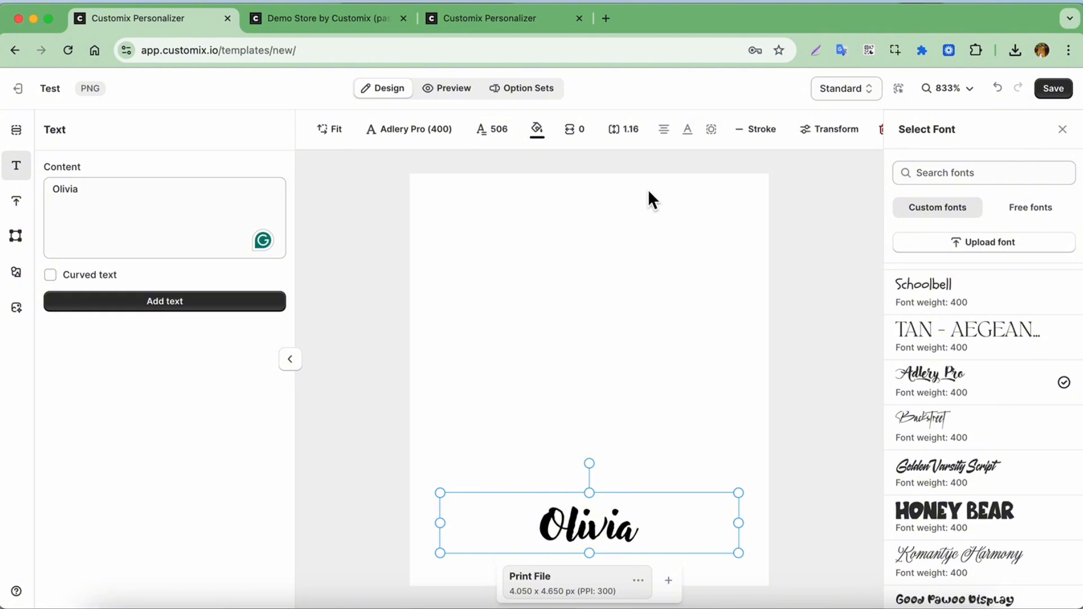
left_click(1062, 129)
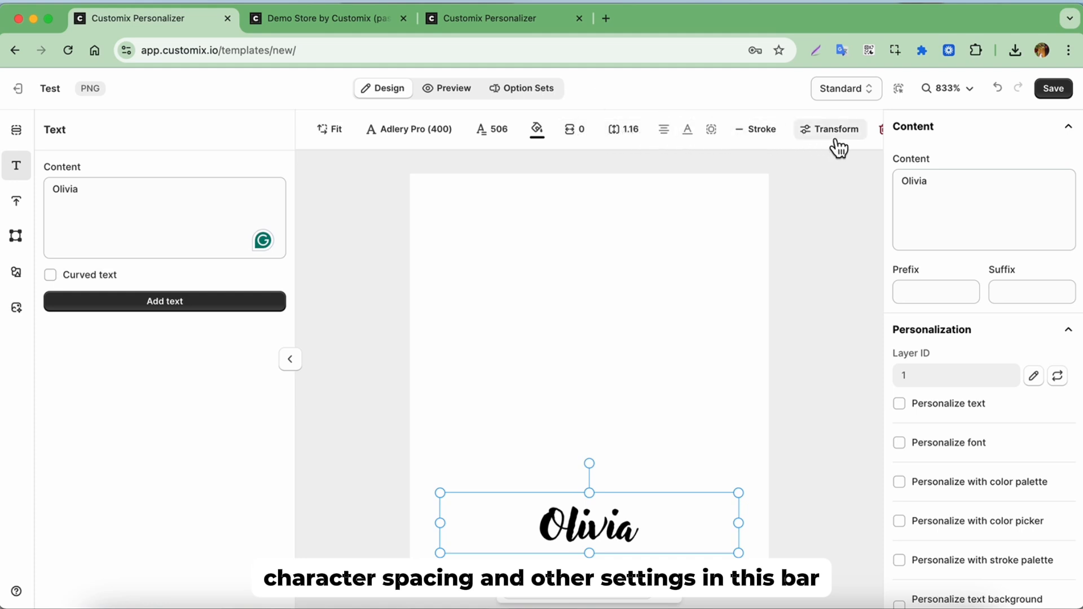
Step: Enable text personalization for the name layer and label its input "Enter Your Name"
left_click(17, 132)
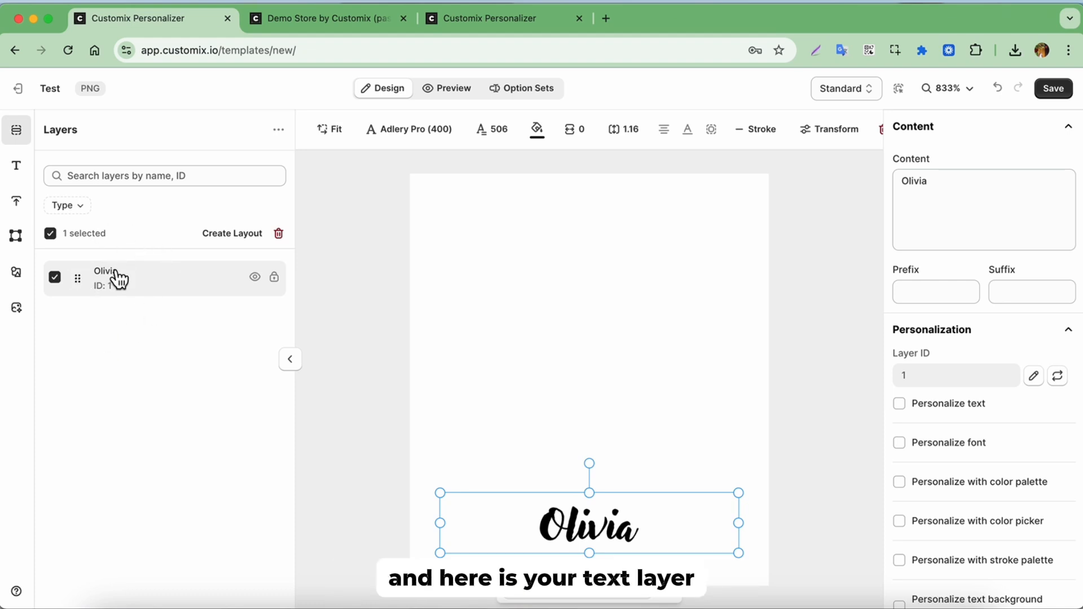
left_click(900, 405)
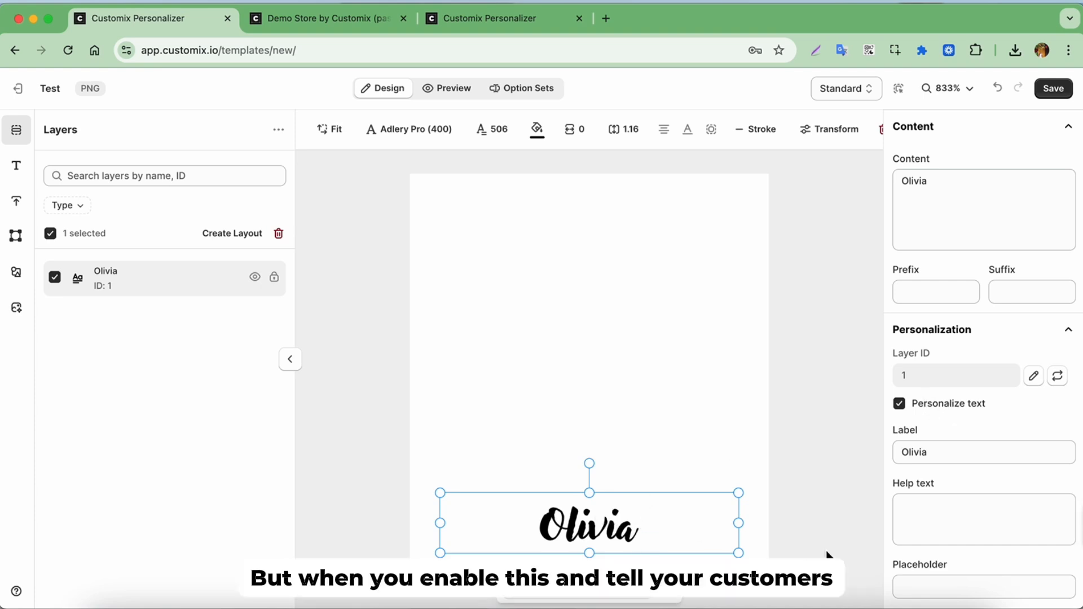
double_click(936, 454)
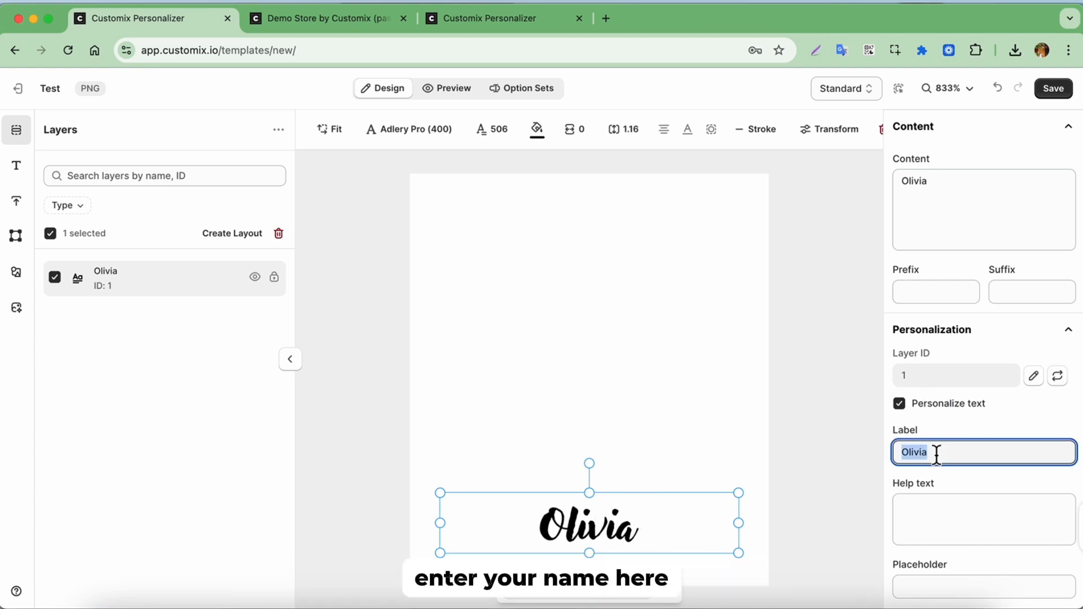
type("Enter")
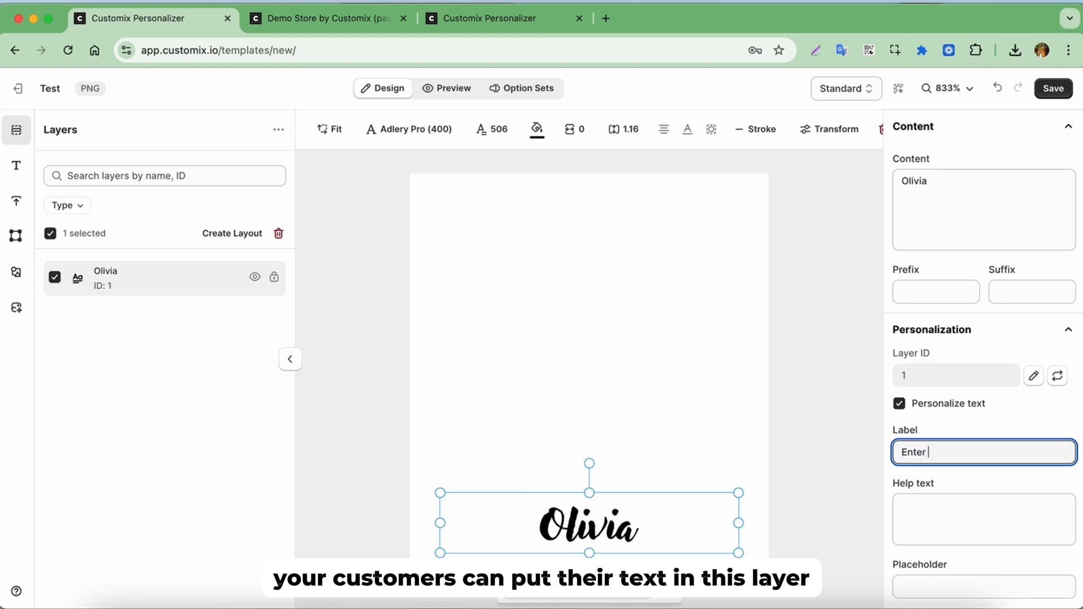
type(" Your Name")
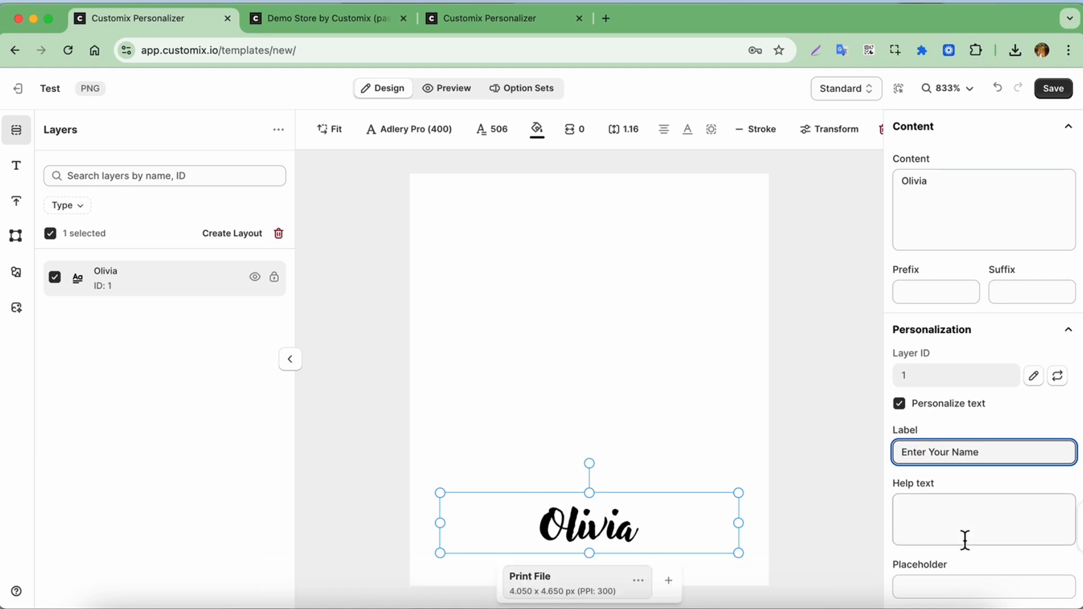
Step: Give the personalized text a placeholder of "Example:" plus a sample name, limit it to 12 characters and make it required
scroll(962, 533, "down", 3)
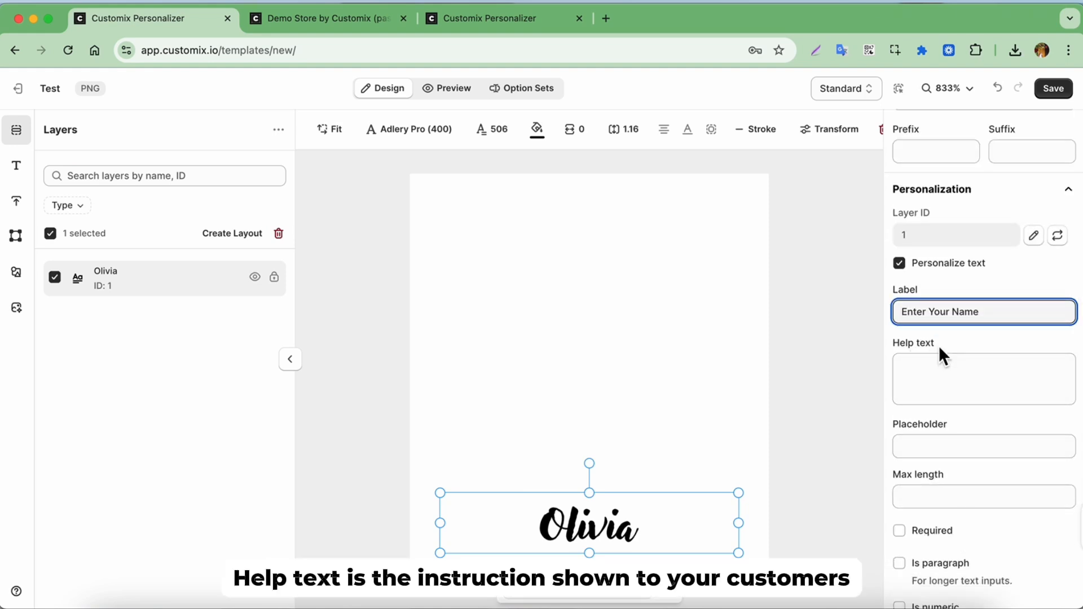
left_click(940, 382)
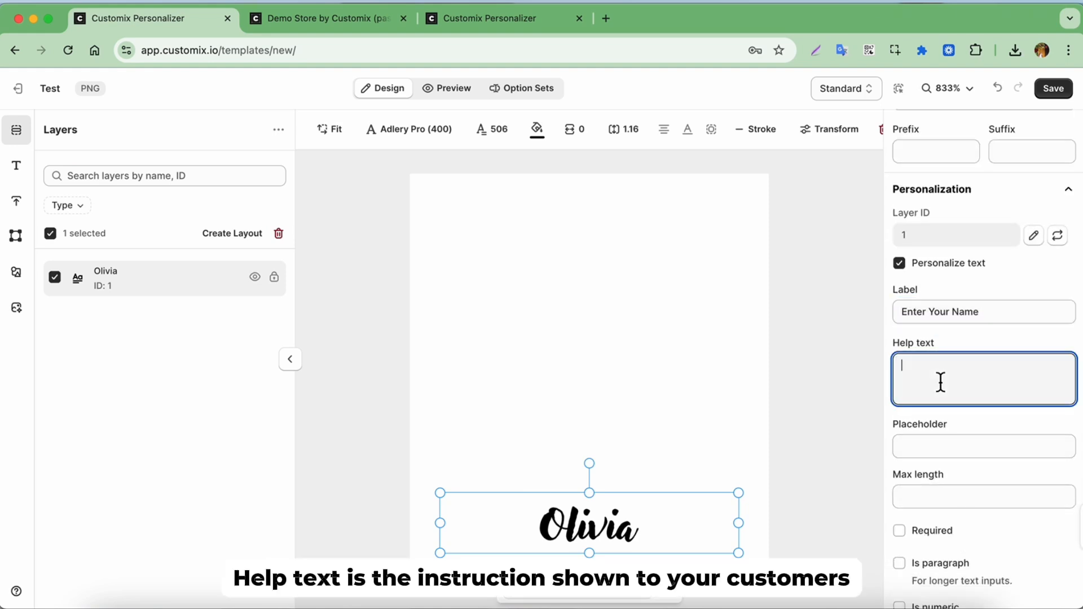
left_click(931, 446)
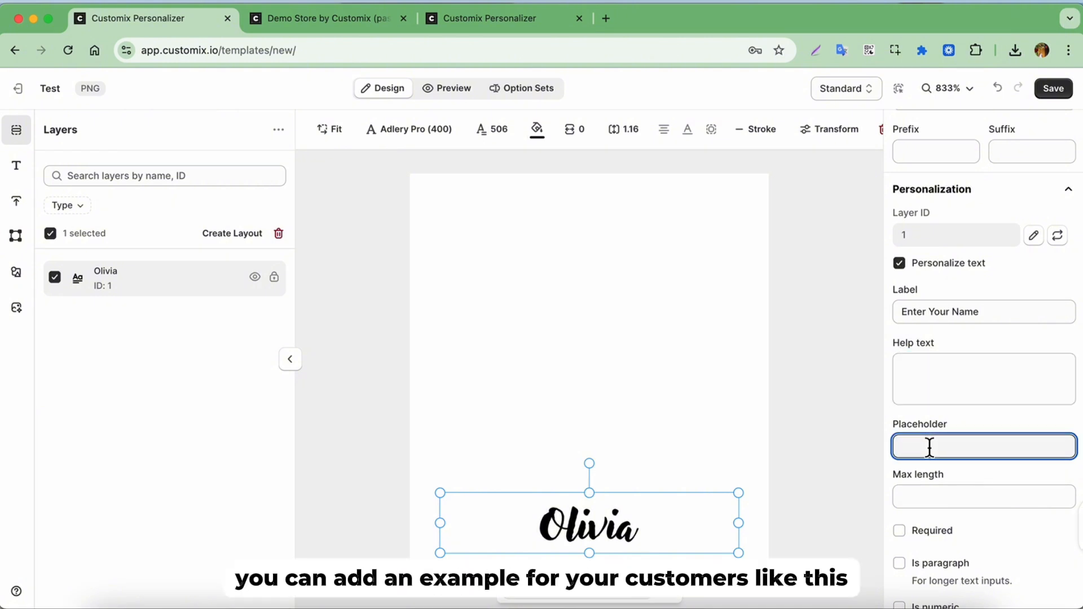
type("Example: Oliva")
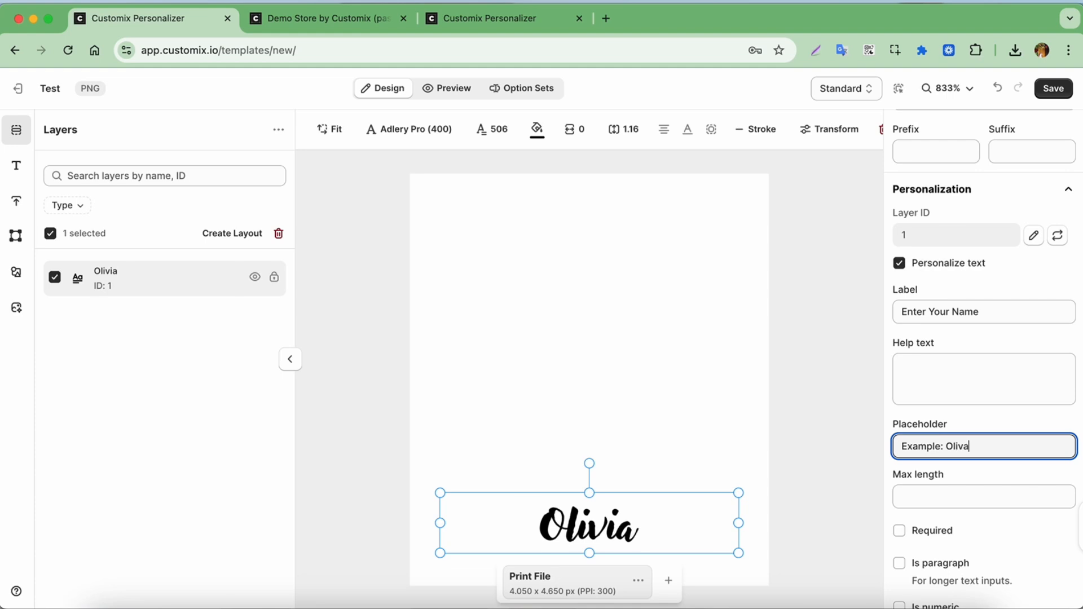
left_click(925, 498)
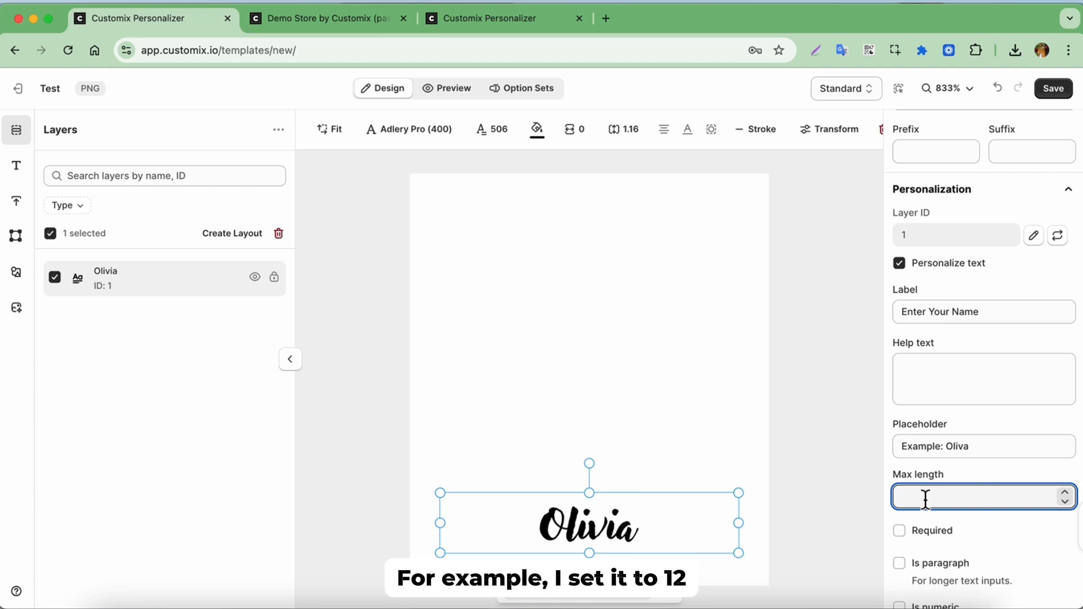
left_click(932, 533)
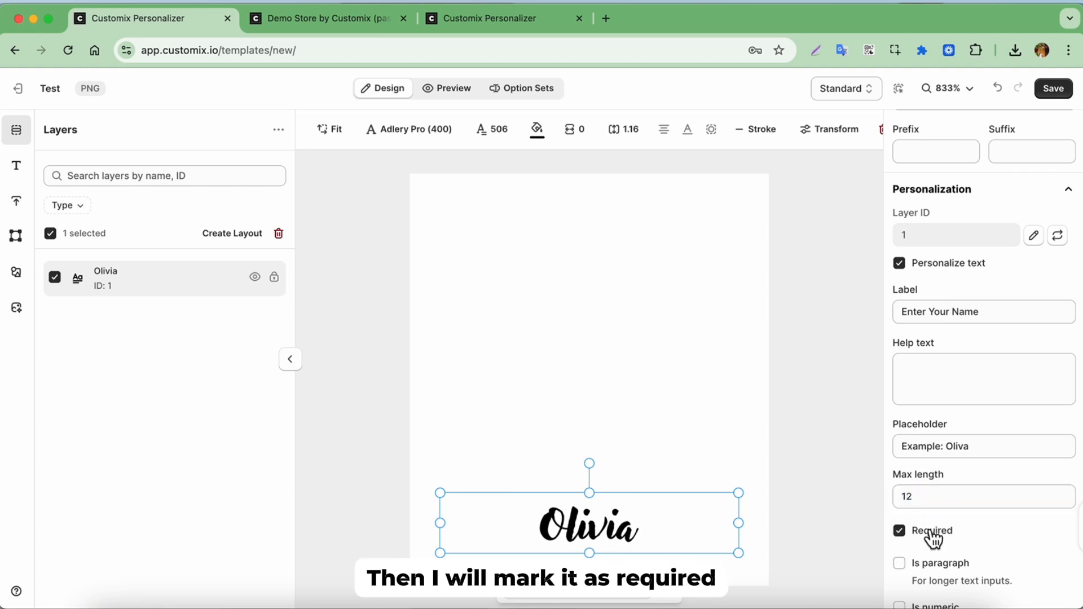
Step: Rename the text layer in the layer list to "Enter Your Name"
scroll(958, 536, "down", 2)
scroll(957, 536, "down", 10)
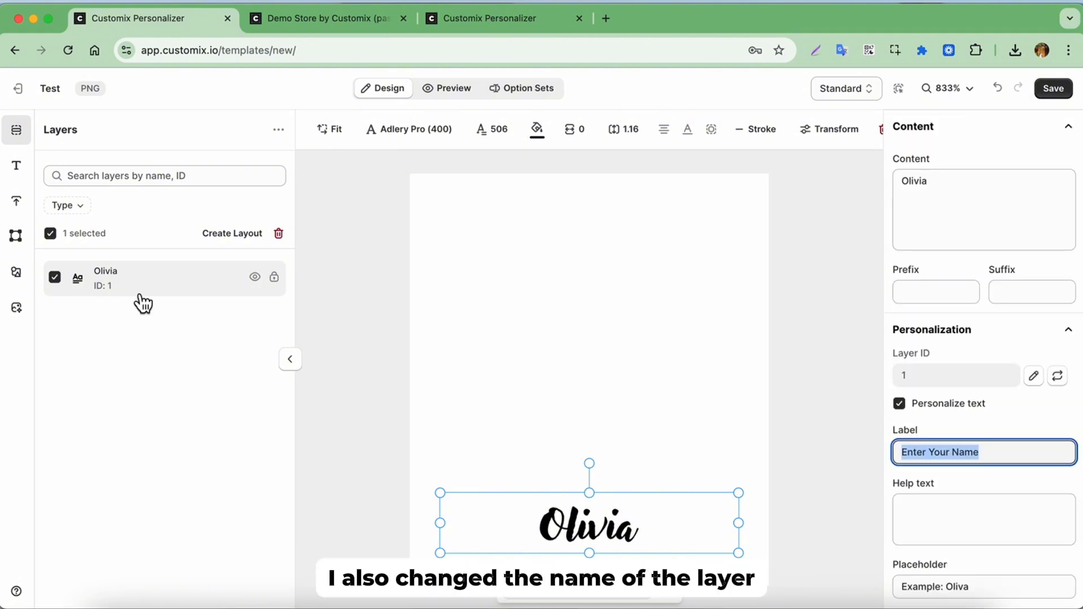
double_click(135, 277)
type("Enter Your Name")
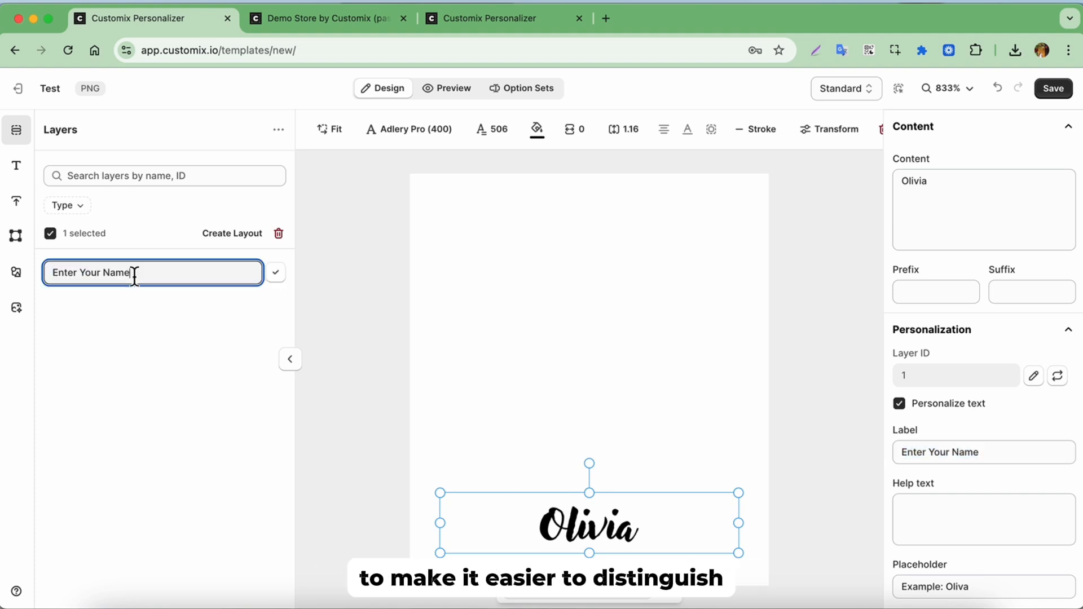
left_click(276, 280)
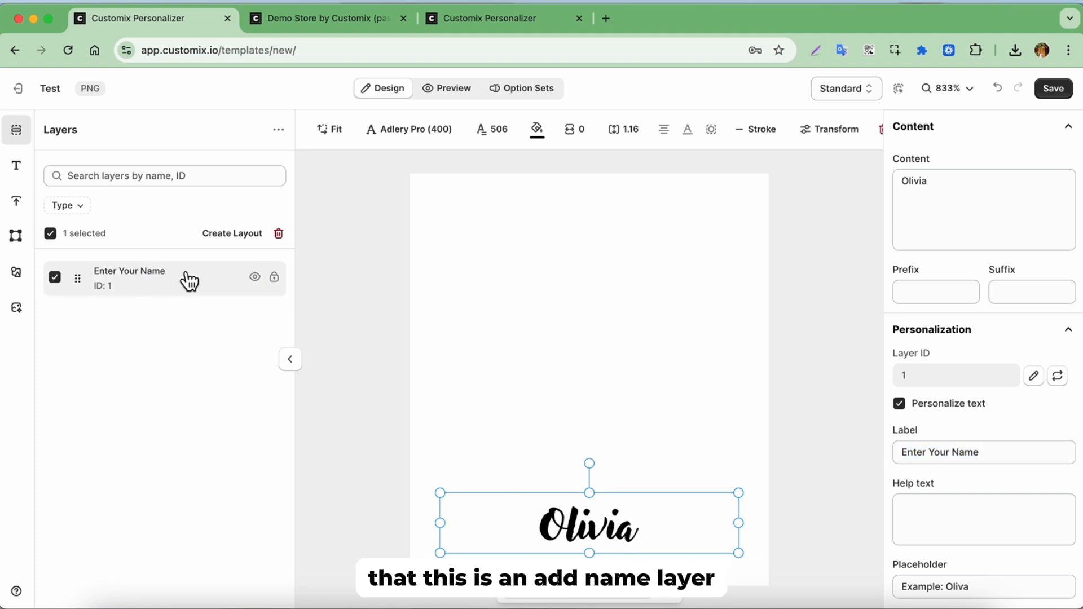
Step: Add the sample photo of the girl in a beige dress, enlarge it above the name and narrow its frame to fit the picture
left_click(26, 206)
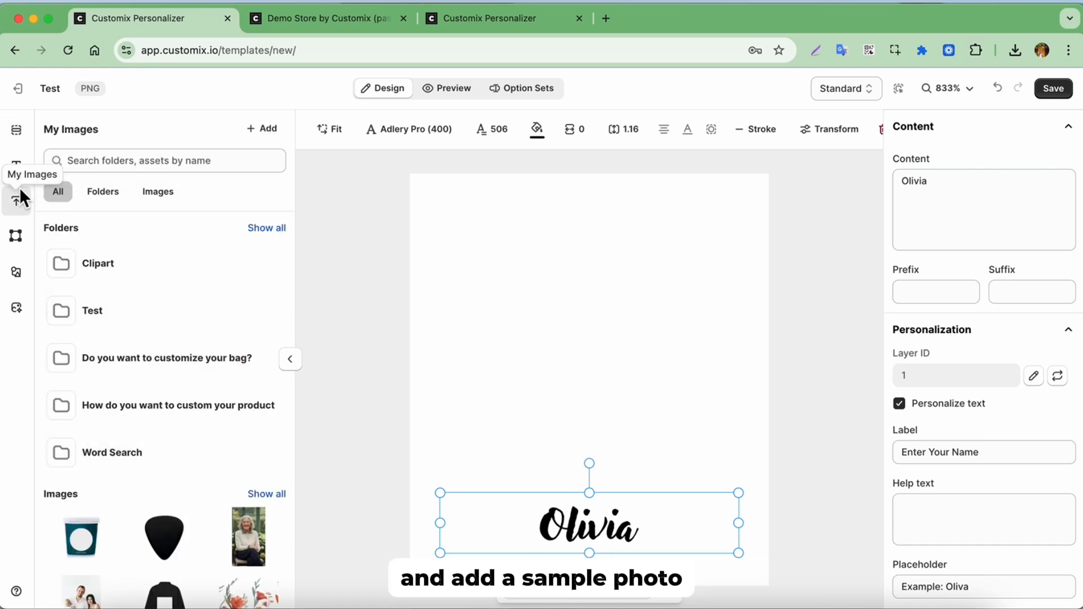
scroll(120, 395, "down", 2)
left_click(266, 420)
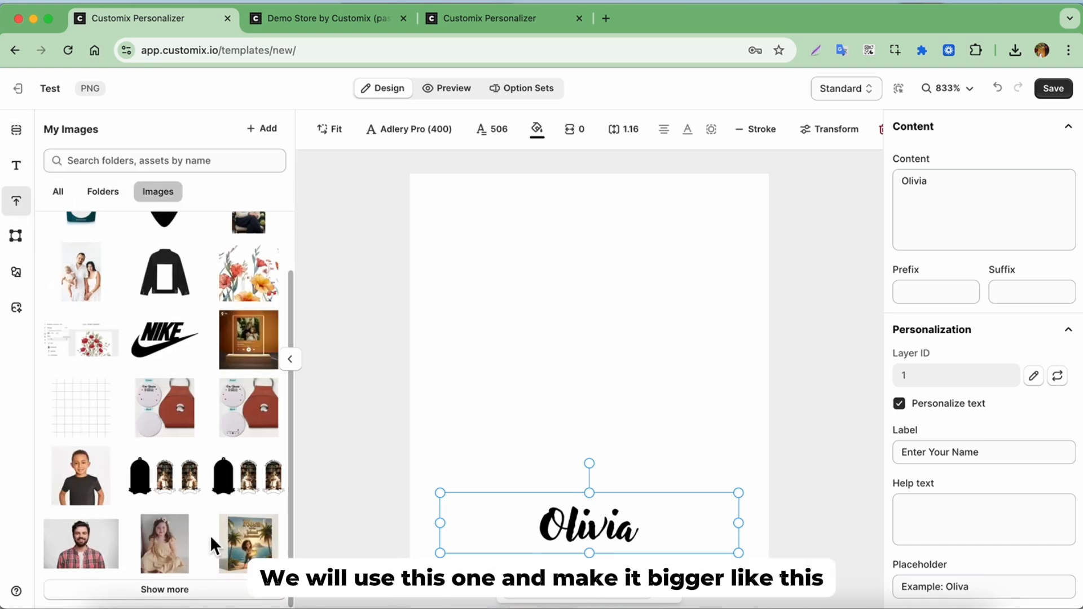
left_click(167, 545)
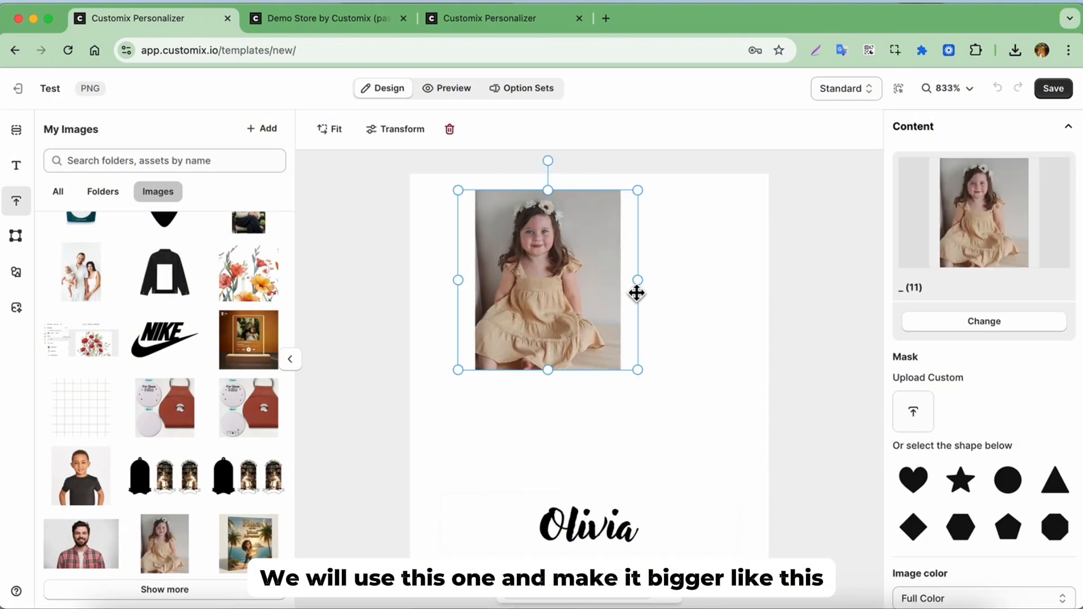
left_click_drag(656, 383, 754, 494)
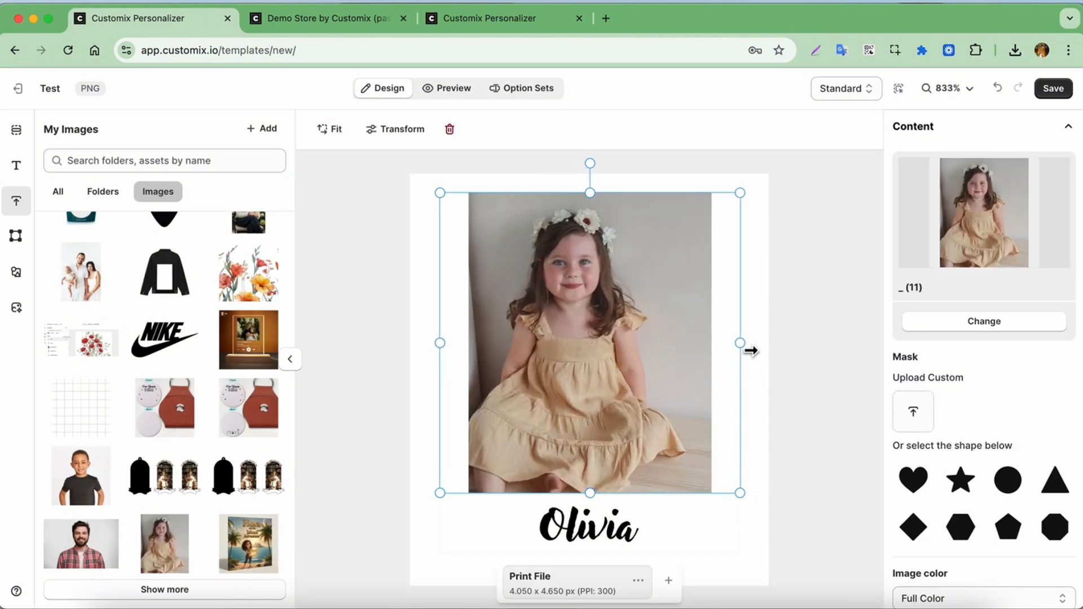
left_click_drag(747, 347, 664, 344)
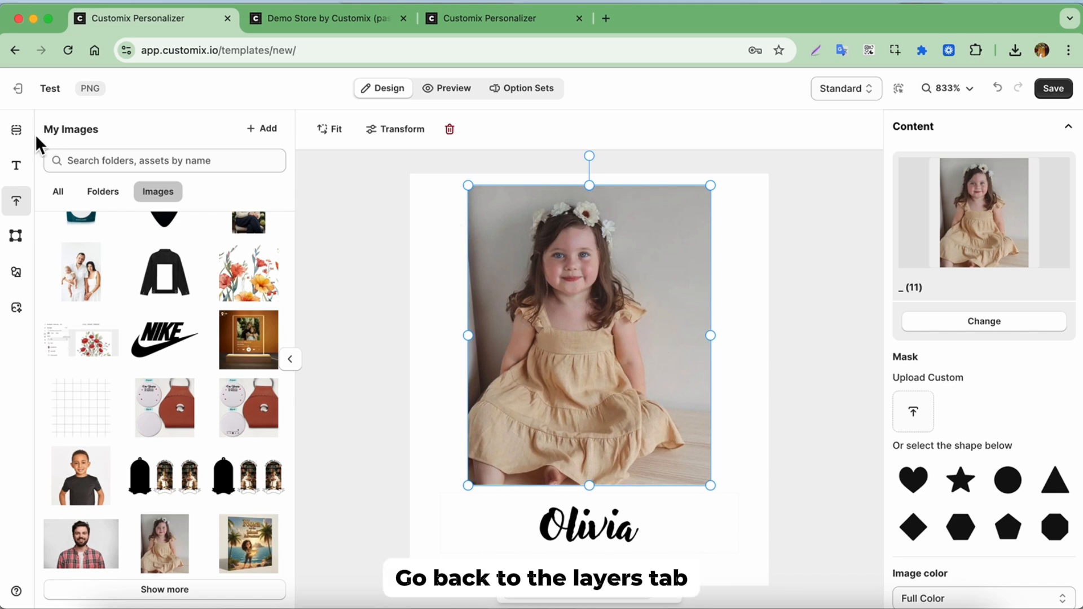
Step: Enable upload image personalization for the photo layer and label its input "Upload Photo"
left_click(16, 130)
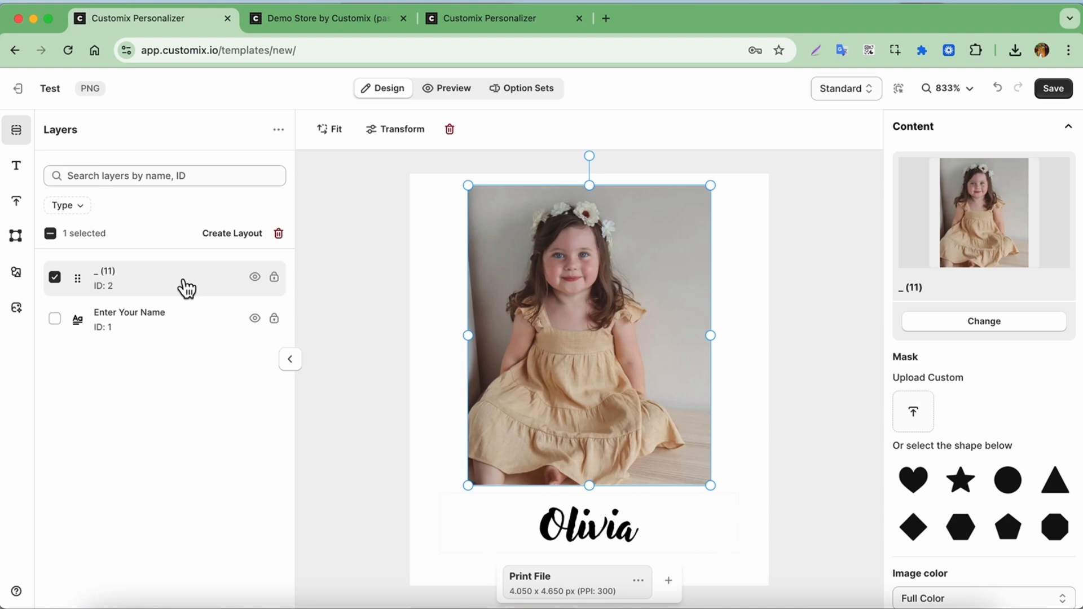
scroll(906, 449, "down", 5)
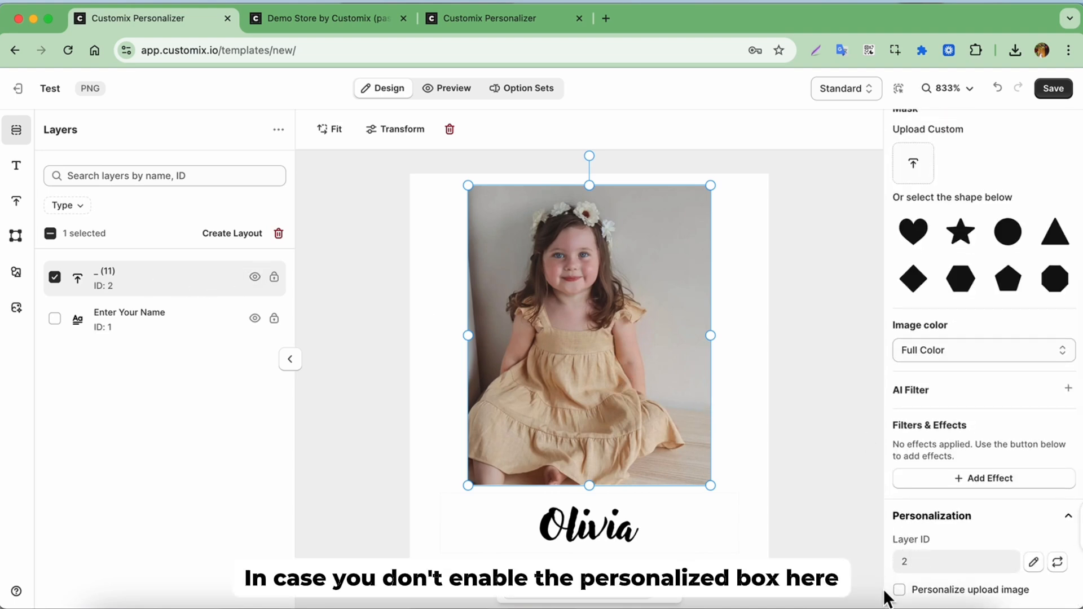
left_click(936, 597)
scroll(980, 442, "down", 5)
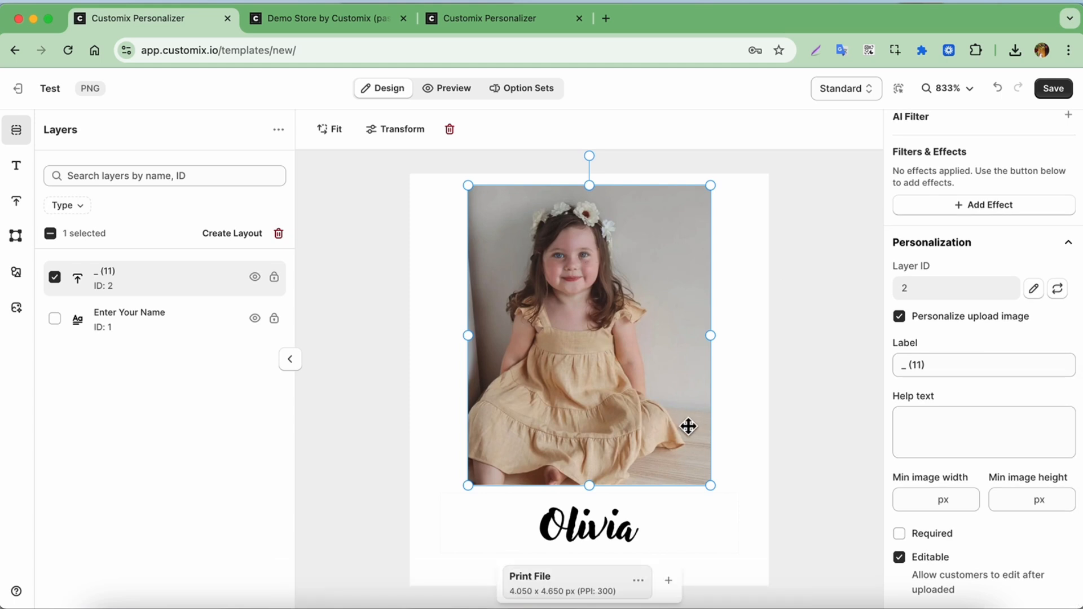
triple_click(951, 366)
type("Up")
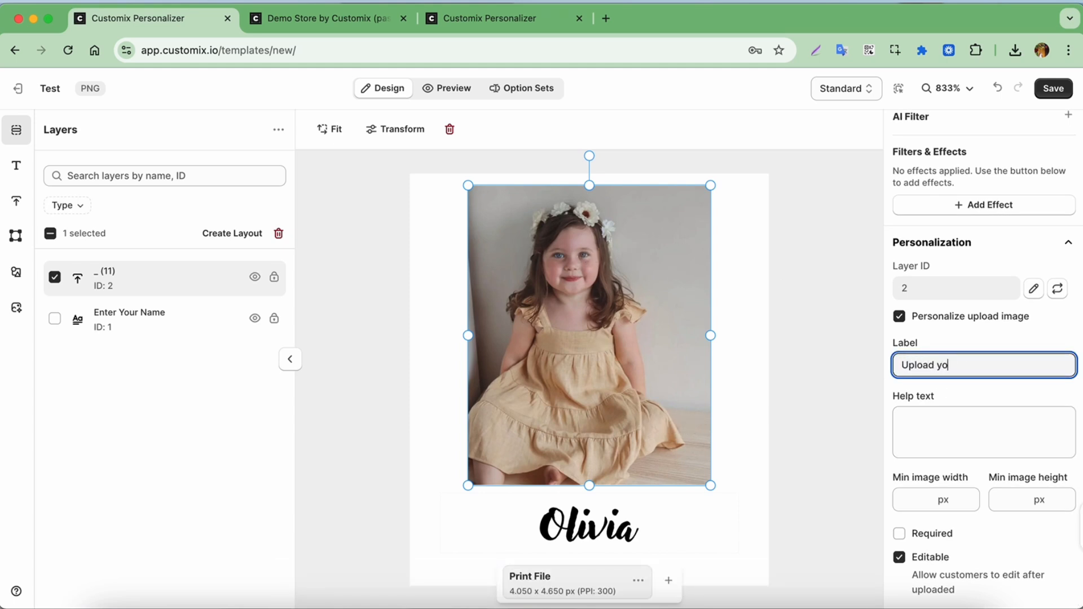
type("load Photo")
Step: Make the photo upload required, leaving its help text empty, and deselect the photo layer
left_click(945, 426)
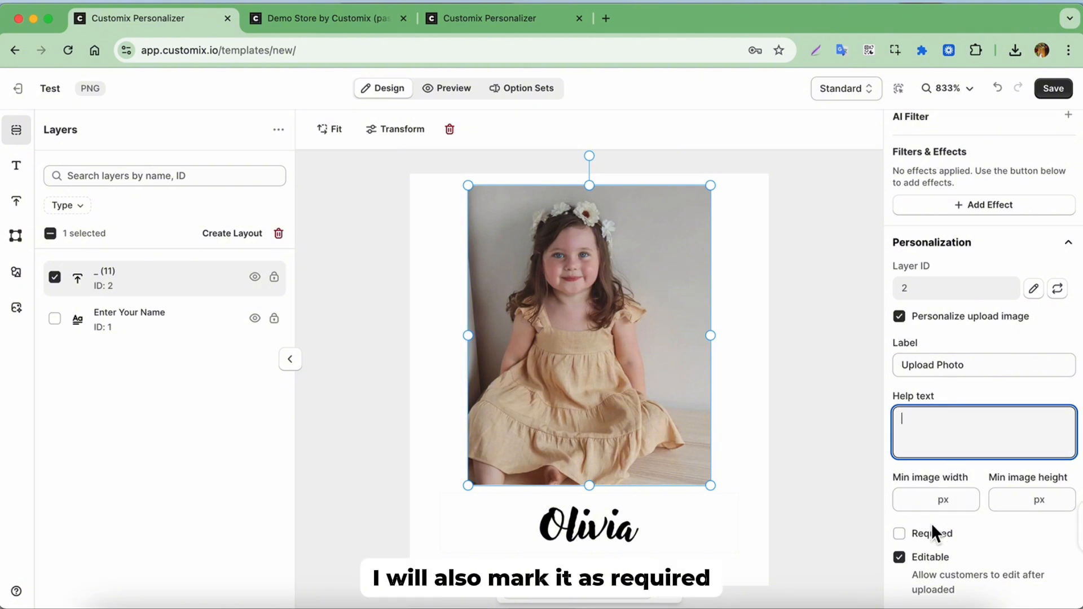
left_click(933, 541)
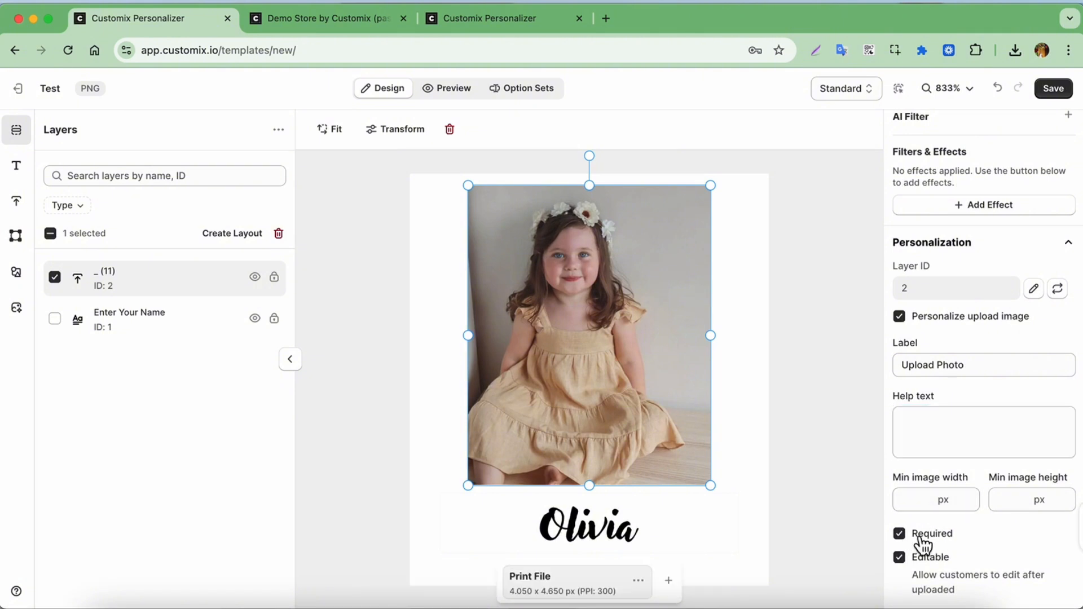
left_click(764, 311)
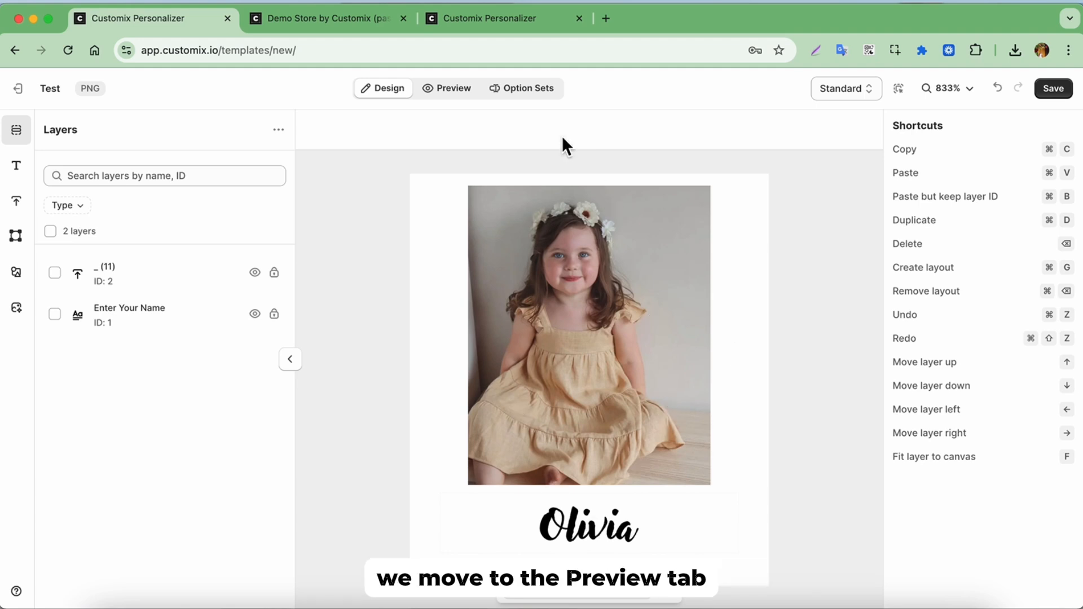
Step: Delete the default Print File layer from the template's preview
left_click(457, 90)
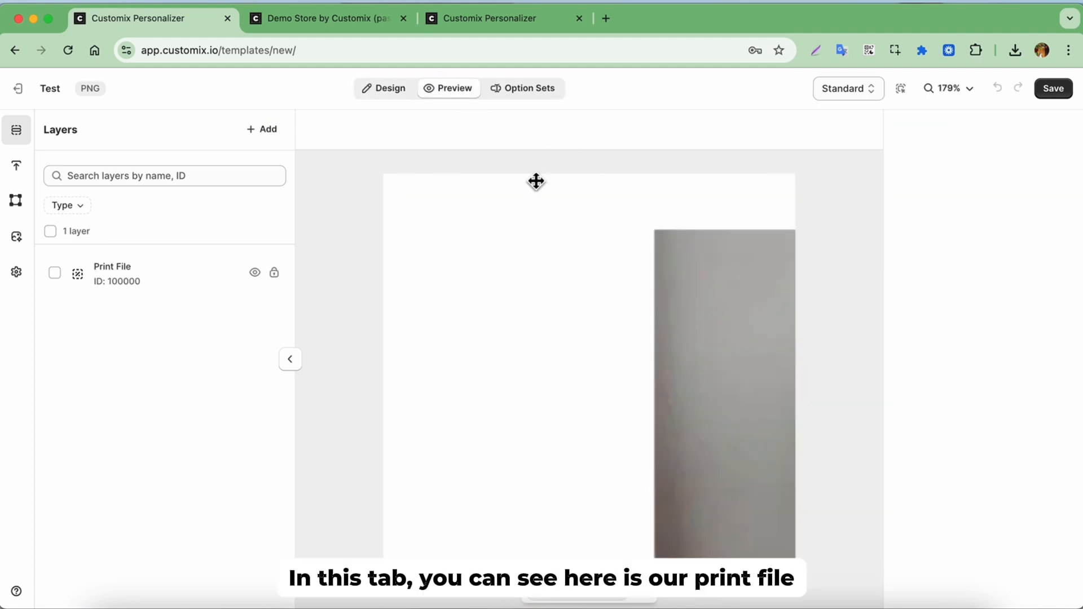
left_click(135, 282)
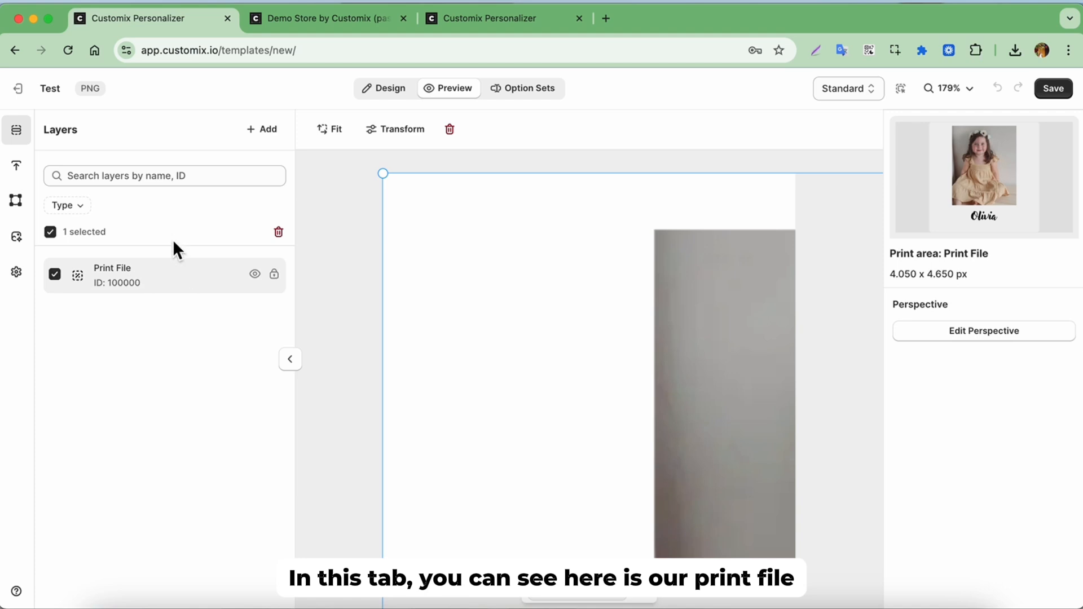
key("Delete")
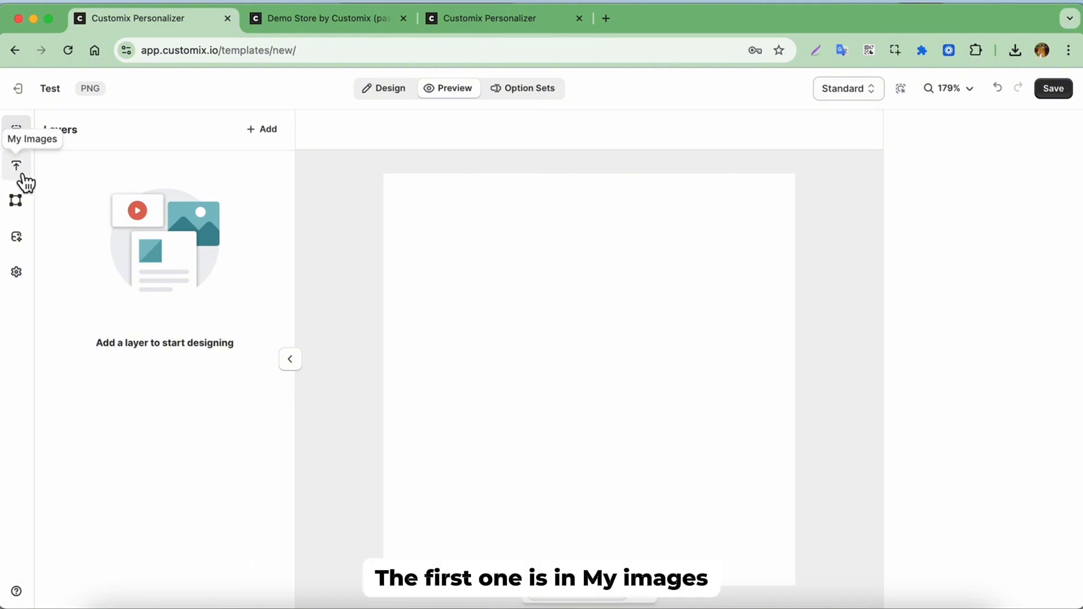
Step: Set the preview background to mockup 4 from the T-shirt mockup folder
left_click(16, 272)
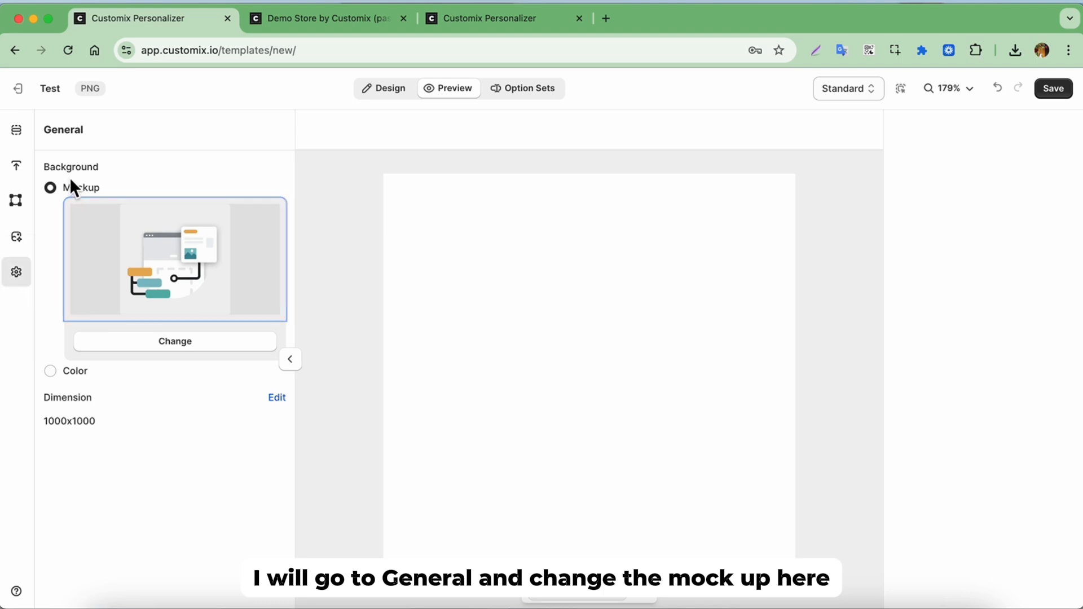
left_click(162, 344)
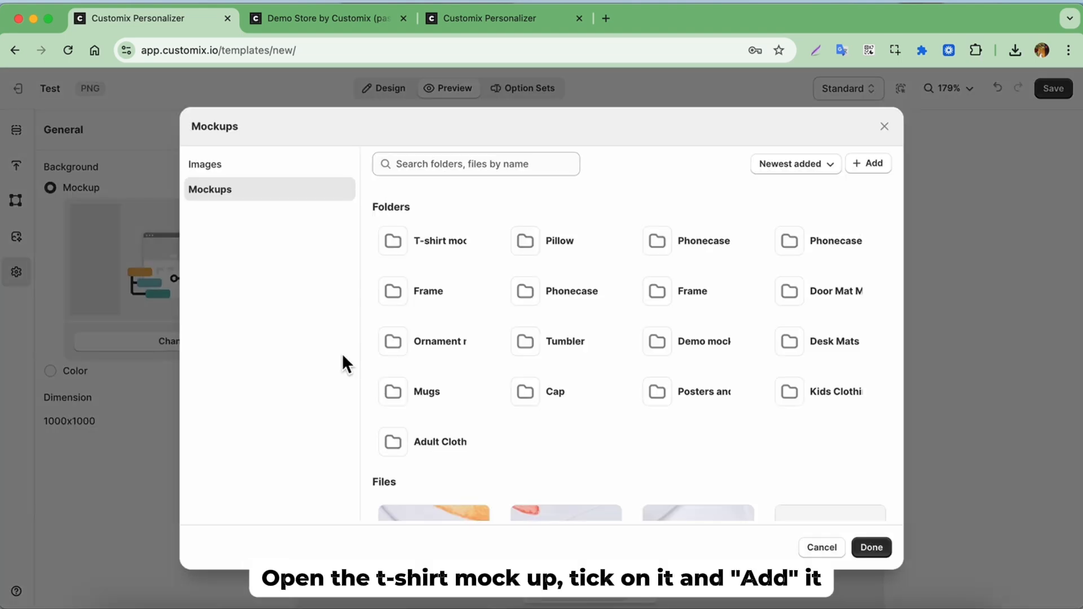
left_click(429, 239)
mouse_move(475, 280)
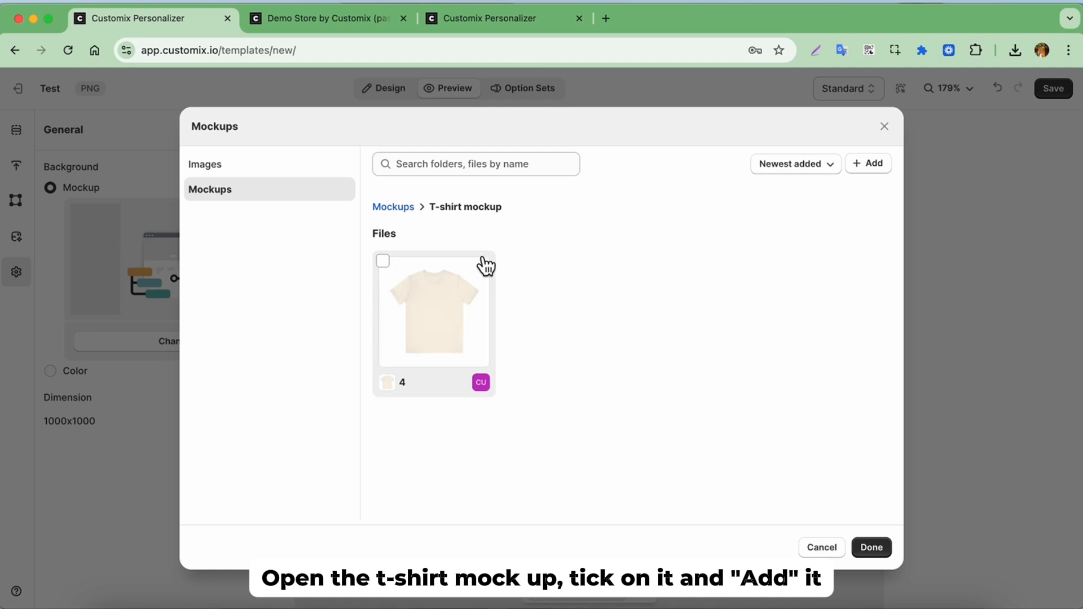
left_click(383, 262)
left_click(871, 548)
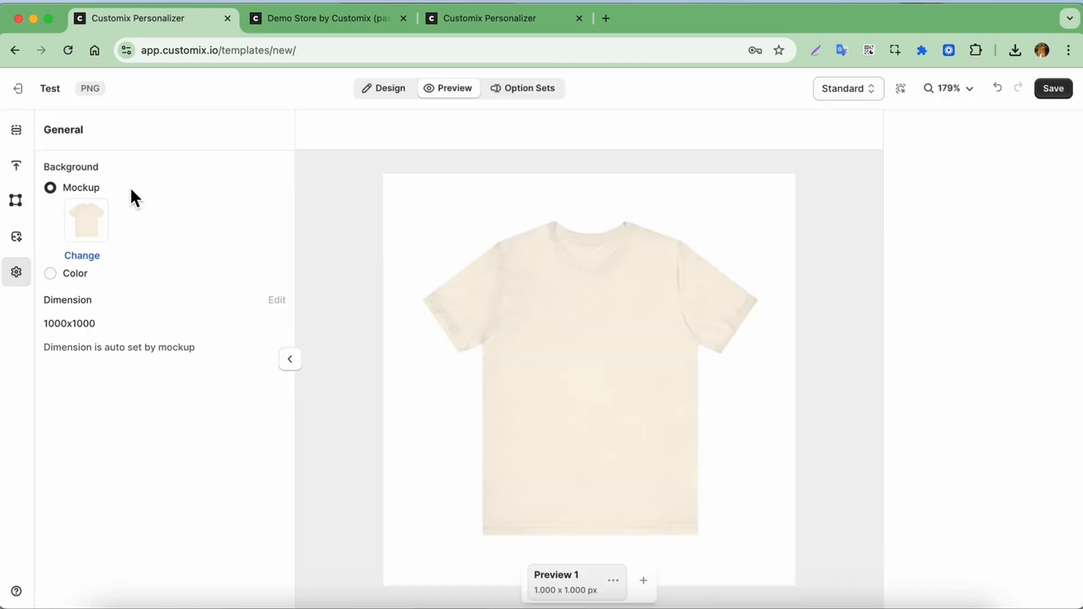
Step: Add the whole print file to the T-shirt preview as a layer
left_click(29, 138)
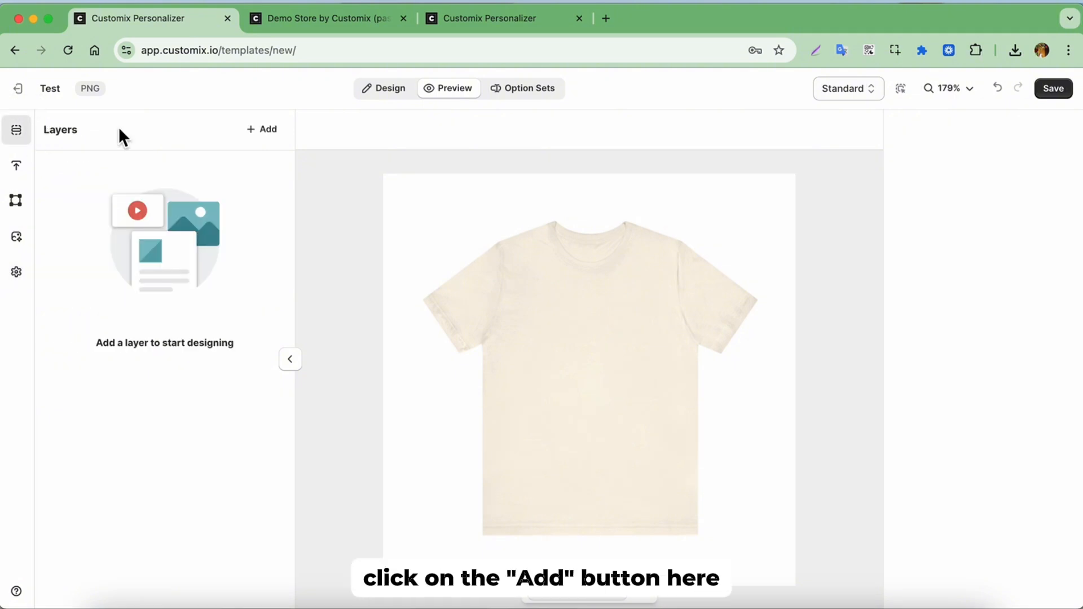
left_click(268, 131)
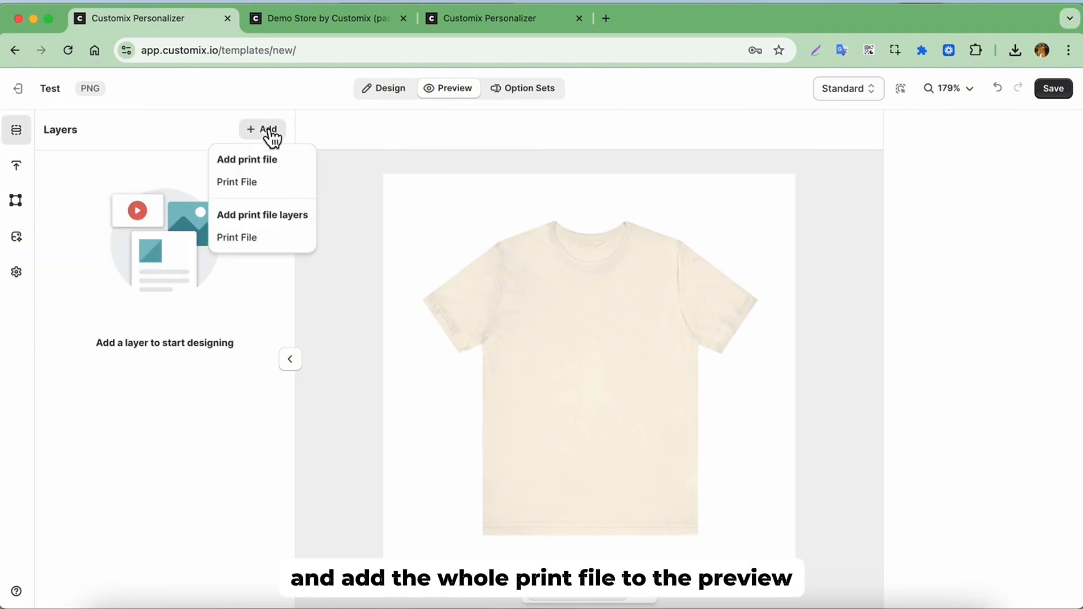
left_click(263, 190)
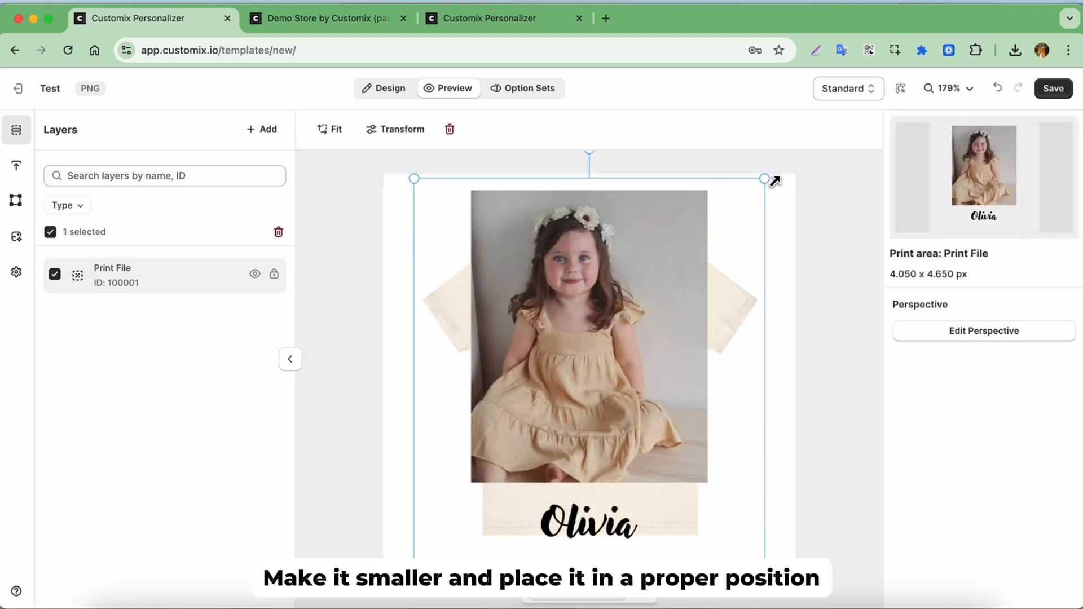
Step: Scale down the print file layer and centre it on the T-shirt's chest
left_click_drag(765, 179, 614, 354)
left_click_drag(568, 397, 640, 341)
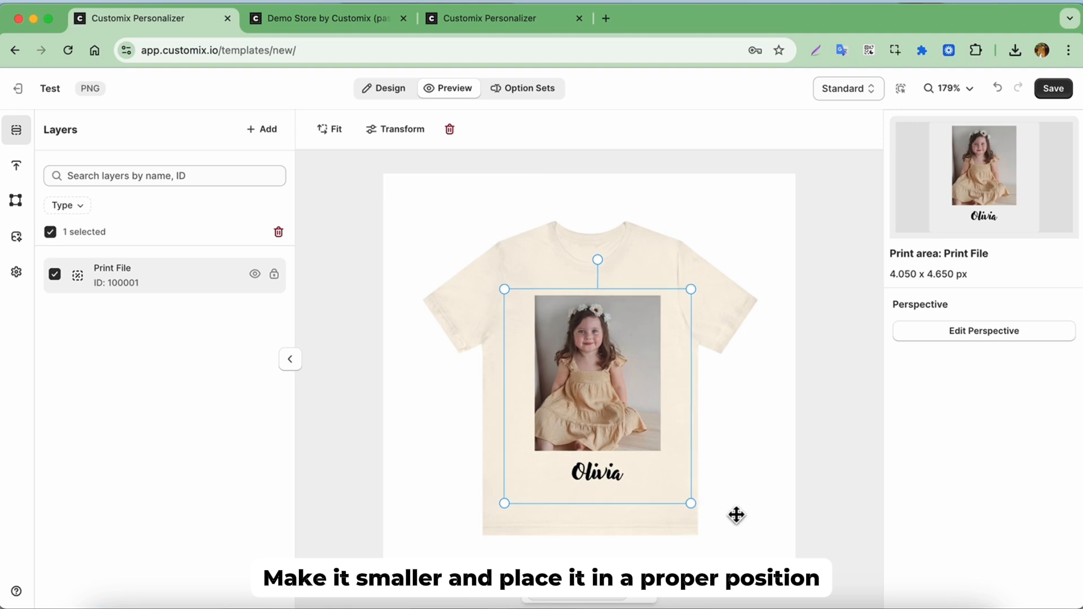
left_click_drag(687, 503, 667, 489)
left_click_drag(655, 417, 656, 409)
left_click_drag(672, 468, 675, 479)
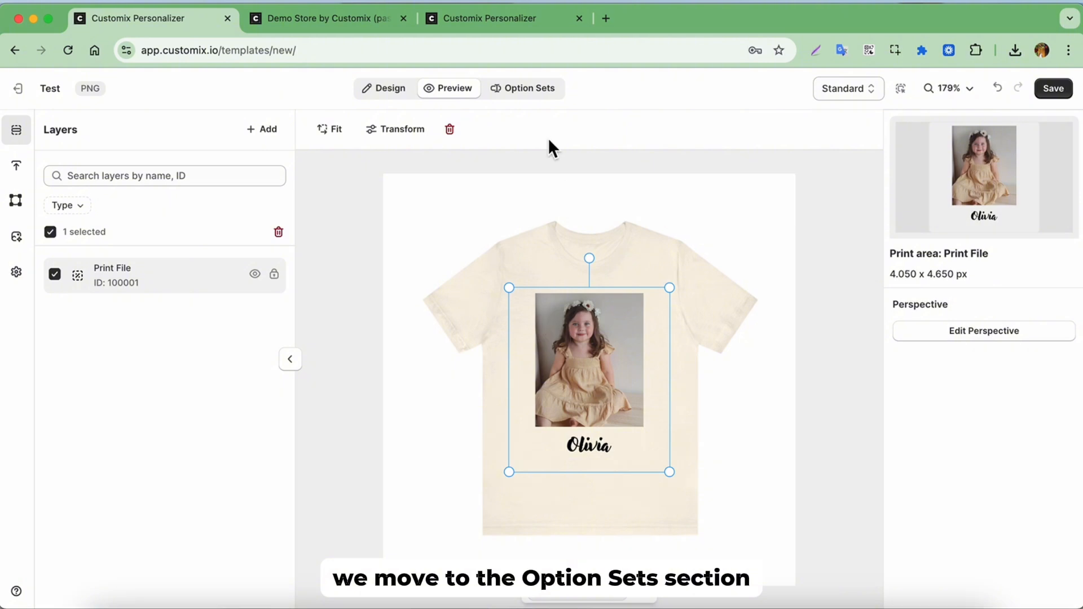
Step: Test the option set's storefront preview by entering a sample first name in the Enter Your Name field
left_click(528, 90)
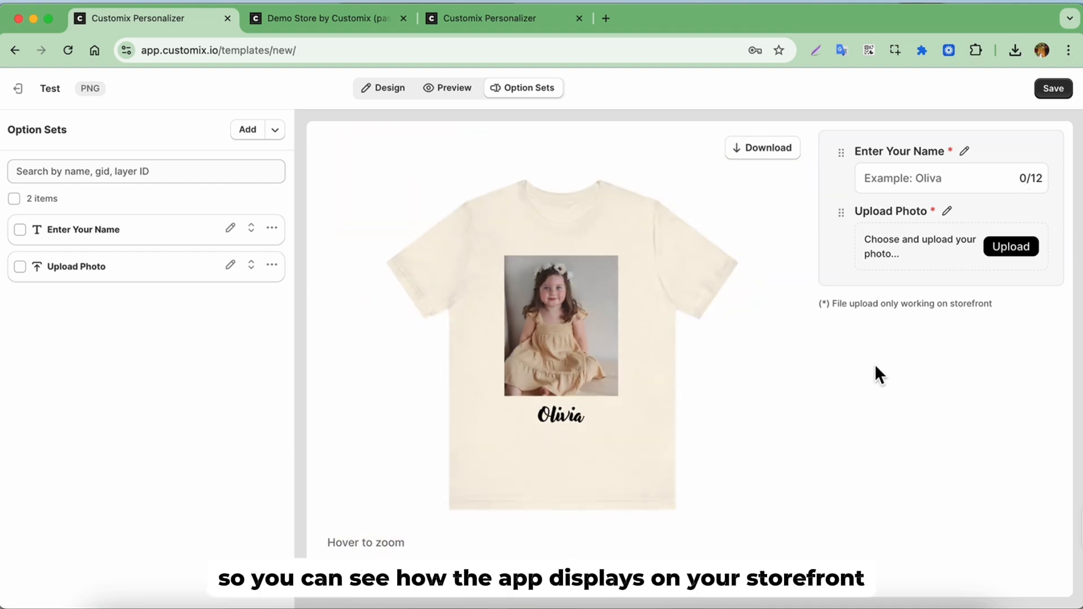
left_click(914, 181)
type("Tracy")
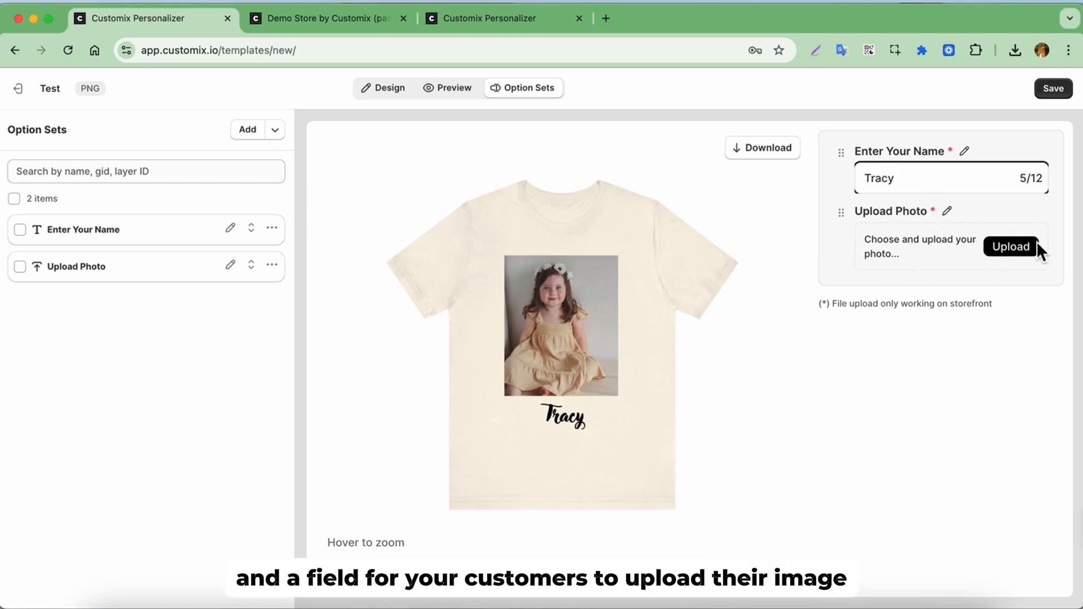
left_click(960, 369)
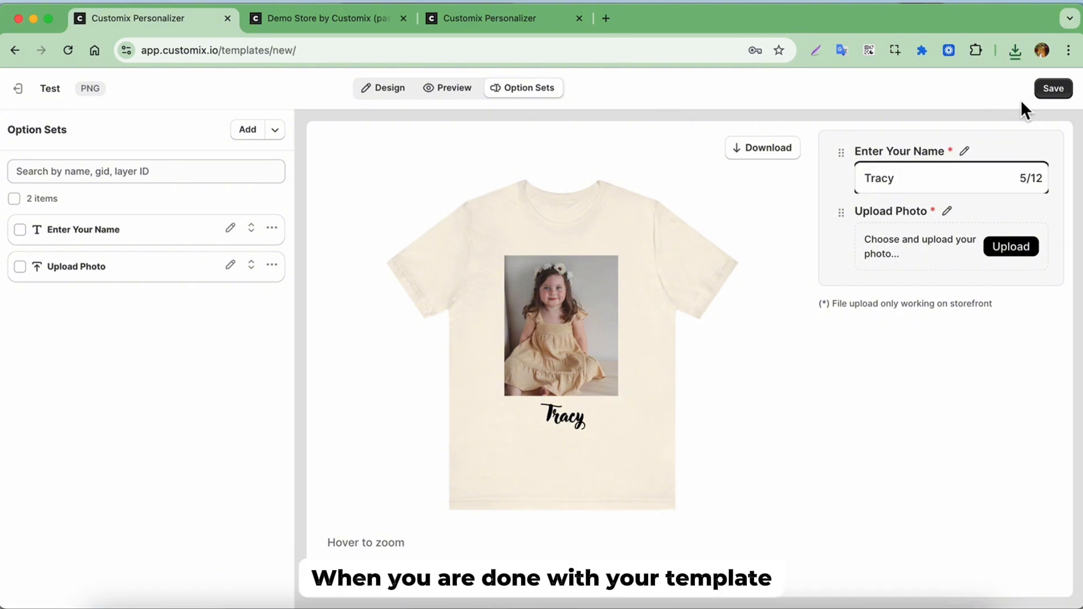
Step: Save the template and dismiss the offer to connect it to a product
left_click(1054, 93)
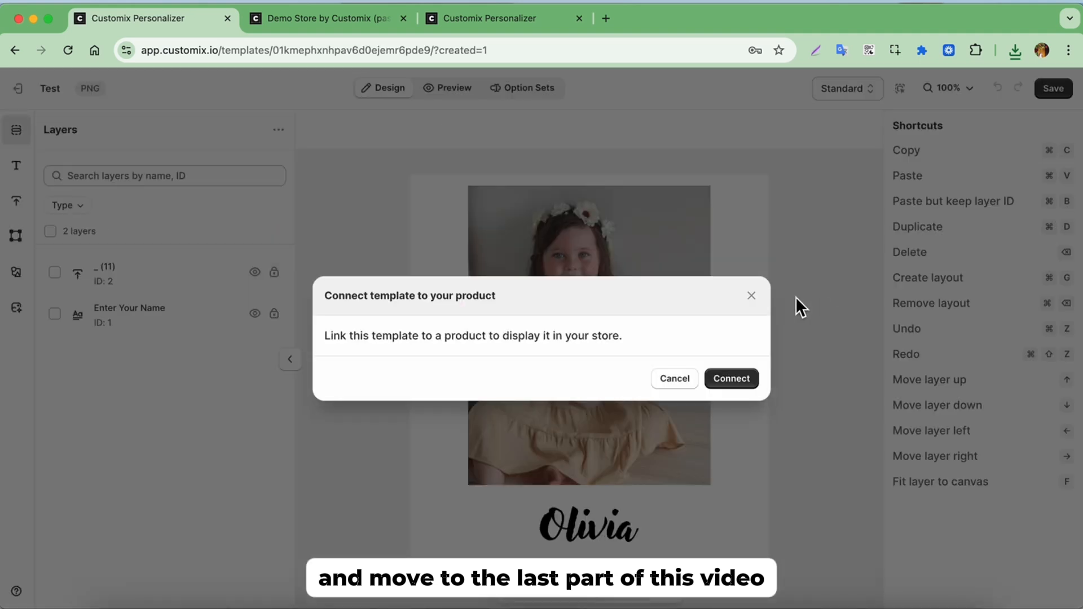
left_click(752, 295)
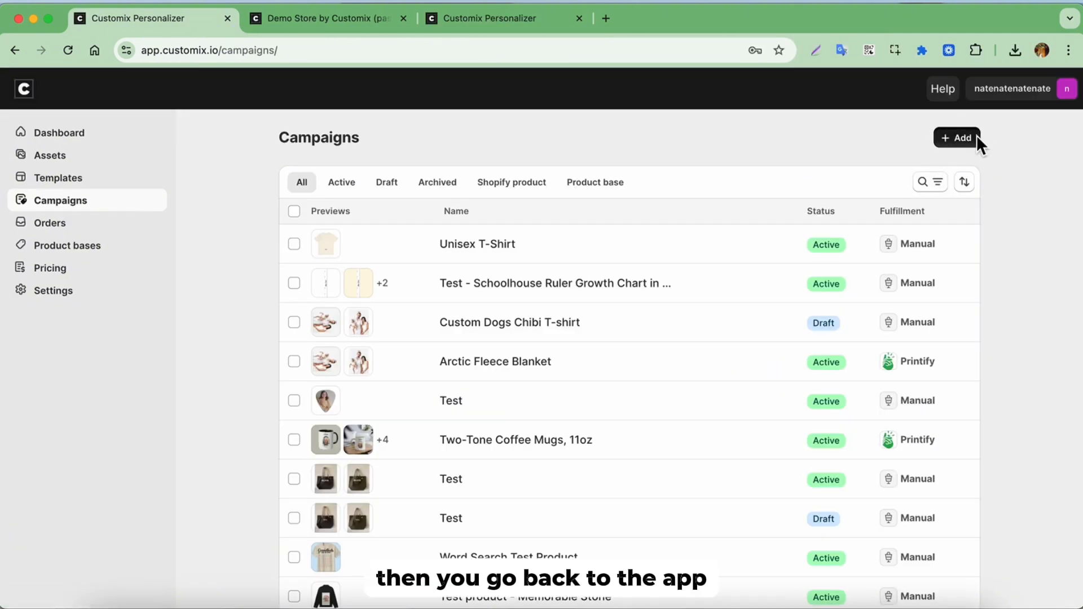
Step: Start a new campaign from Shopify products and add Example Product as its product
left_click(980, 145)
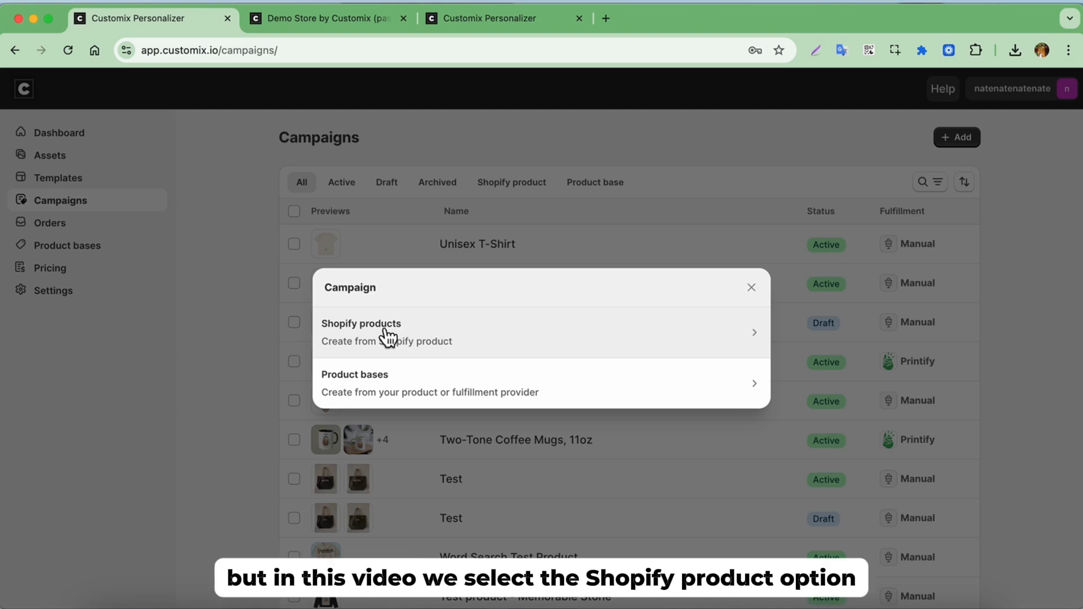
left_click(573, 341)
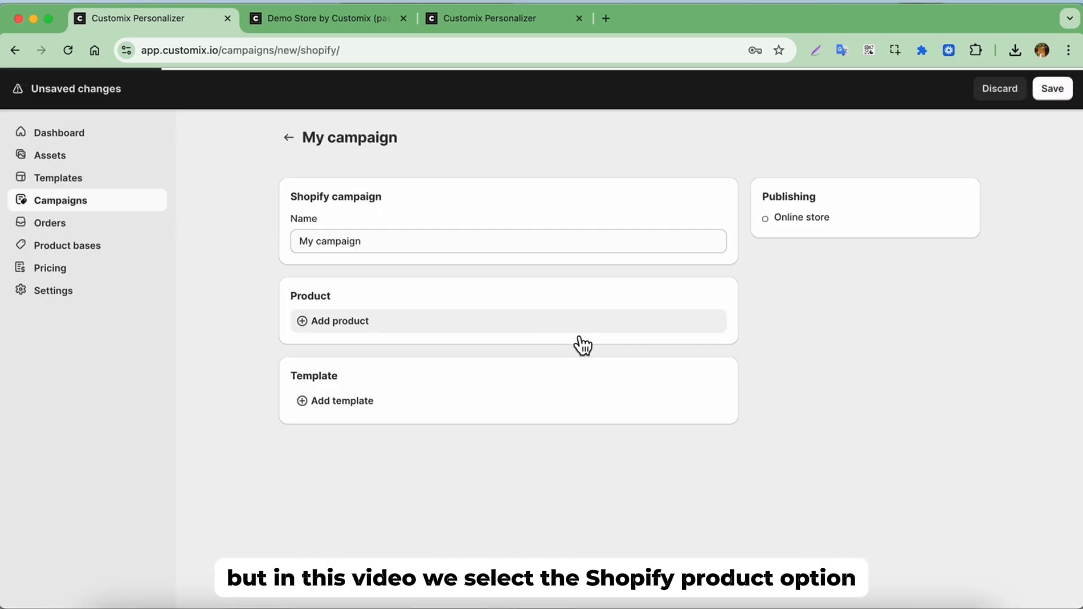
left_click(338, 322)
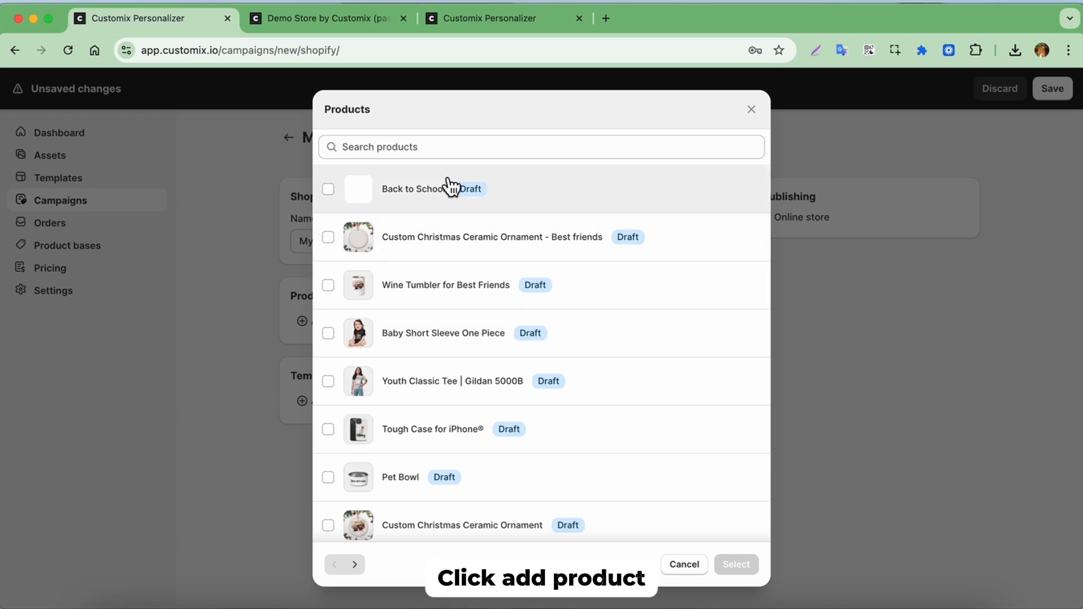
left_click(442, 148)
type("Example")
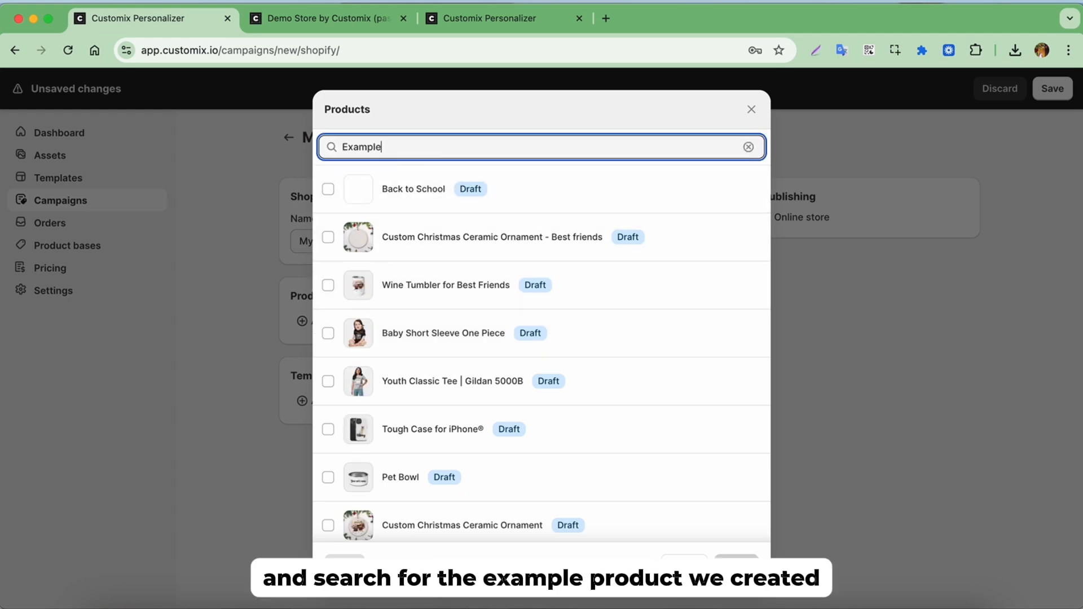
type(" Product")
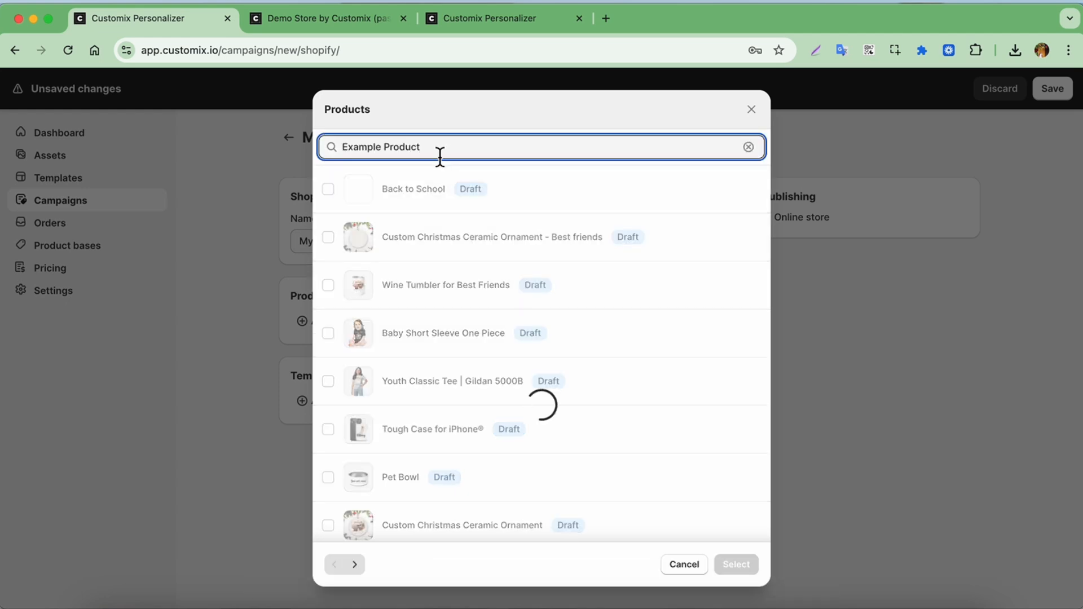
left_click(328, 353)
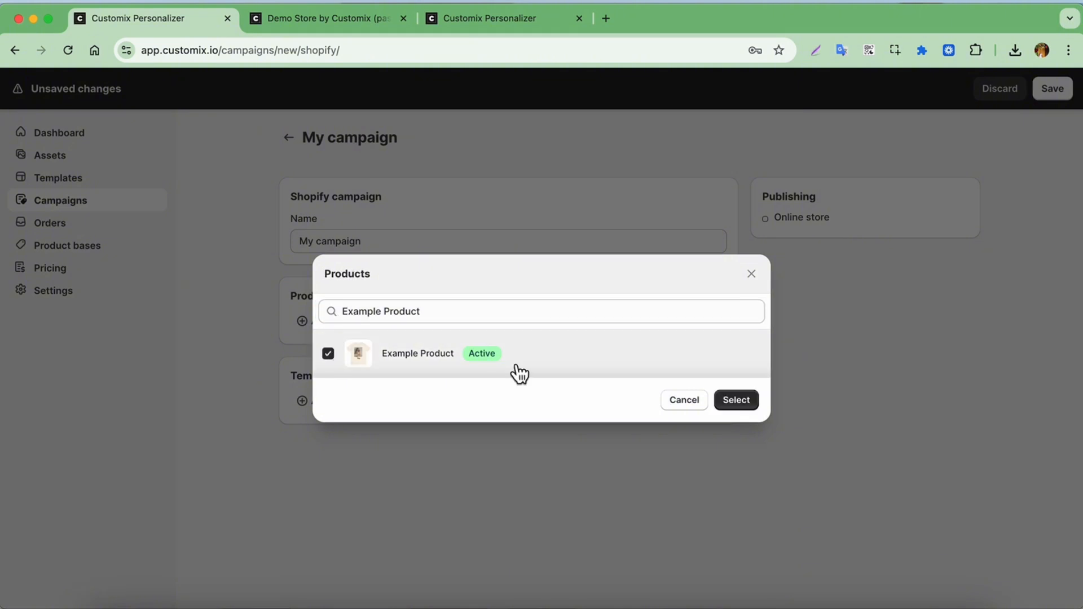
left_click(734, 402)
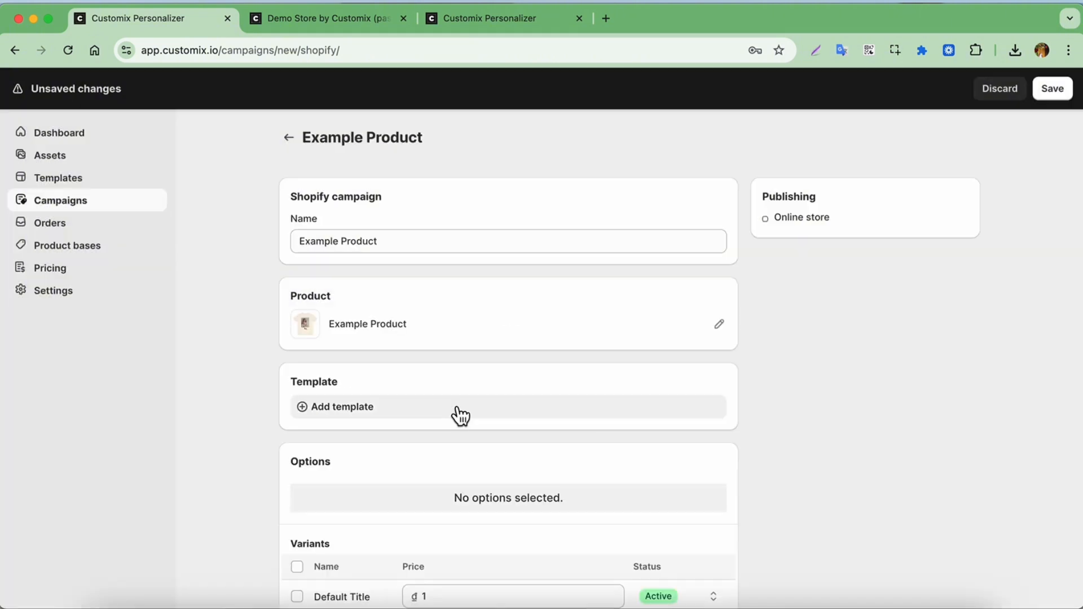
Step: Attach the Test template to the Example Product campaign and save the campaign
left_click(390, 411)
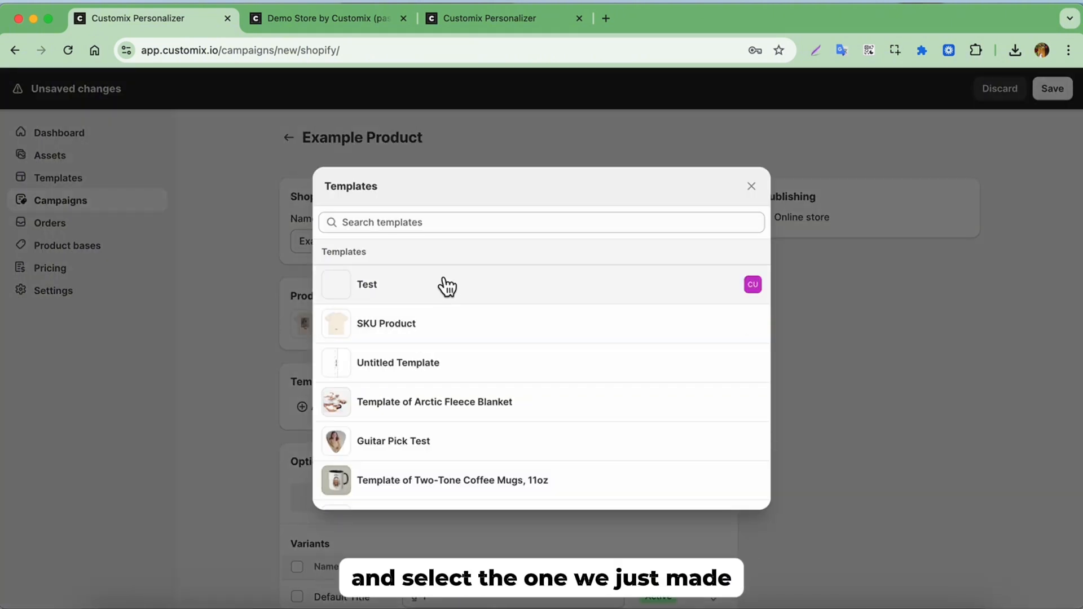
left_click(446, 290)
scroll(494, 517, "down", 2)
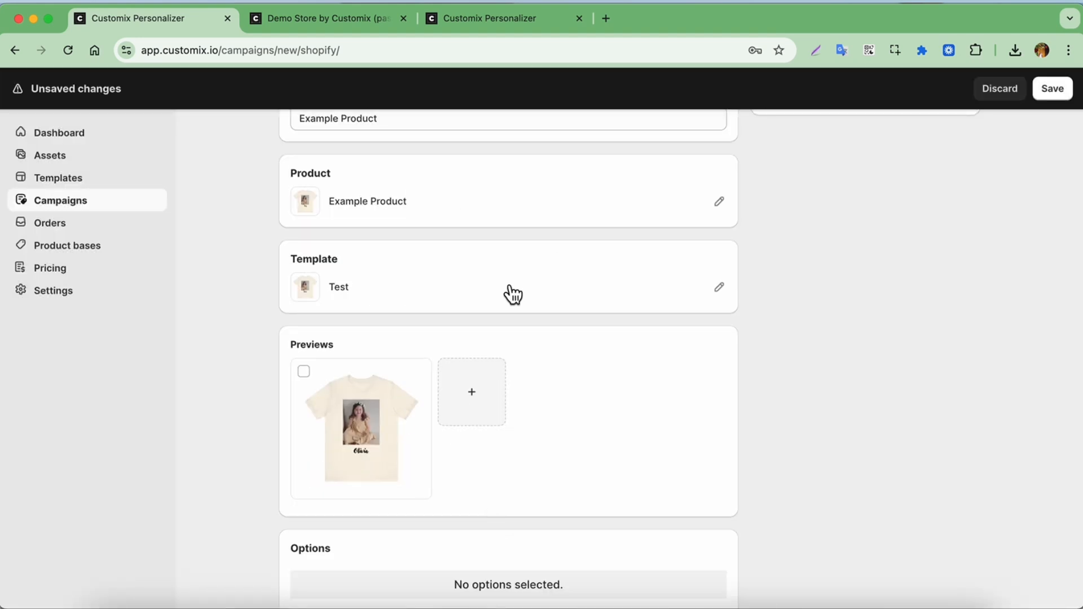
scroll(513, 294, "down", 2)
scroll(513, 293, "up", 5)
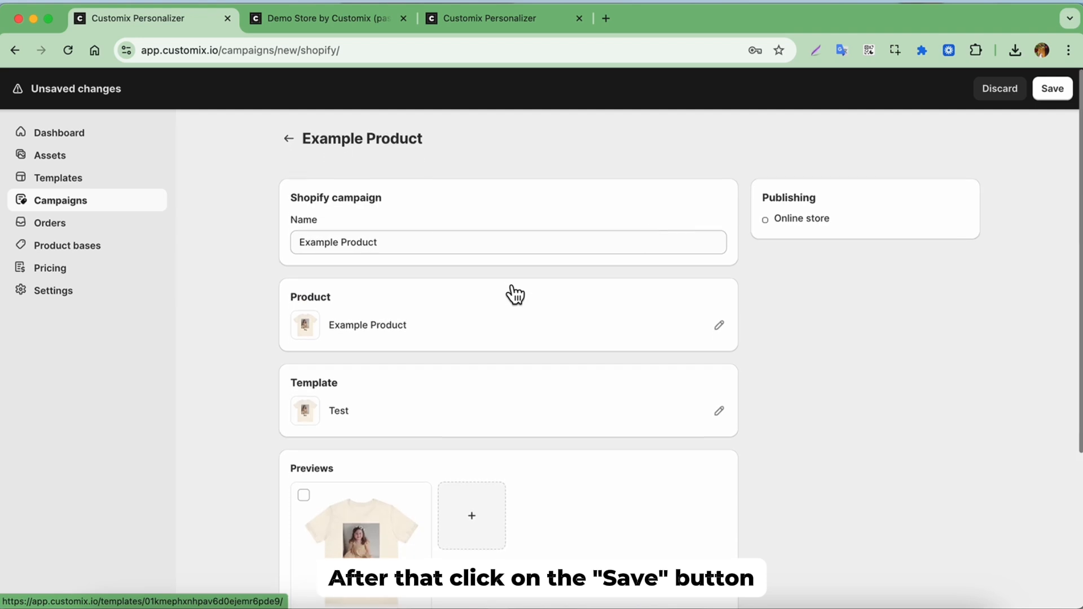
left_click(1052, 90)
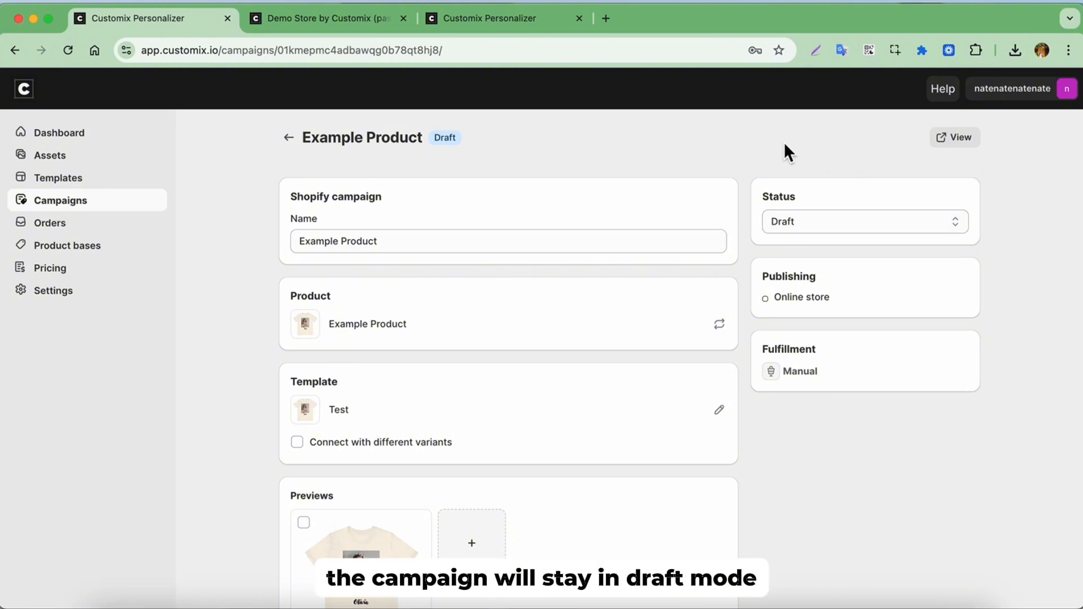
Step: Set the campaign's status to Active and save the change
left_click(797, 219)
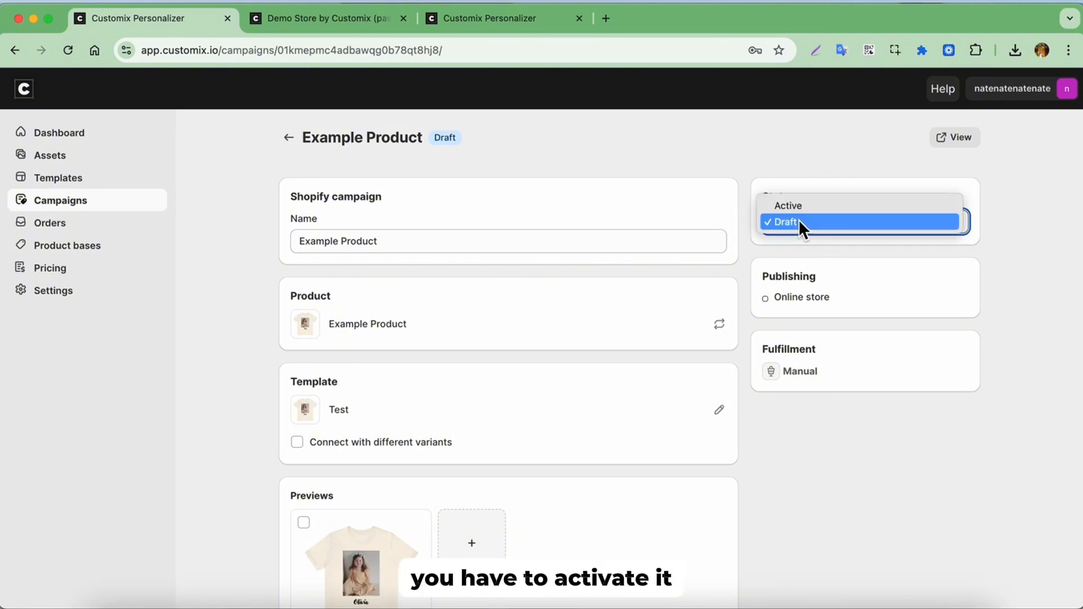
left_click(808, 207)
left_click(1052, 89)
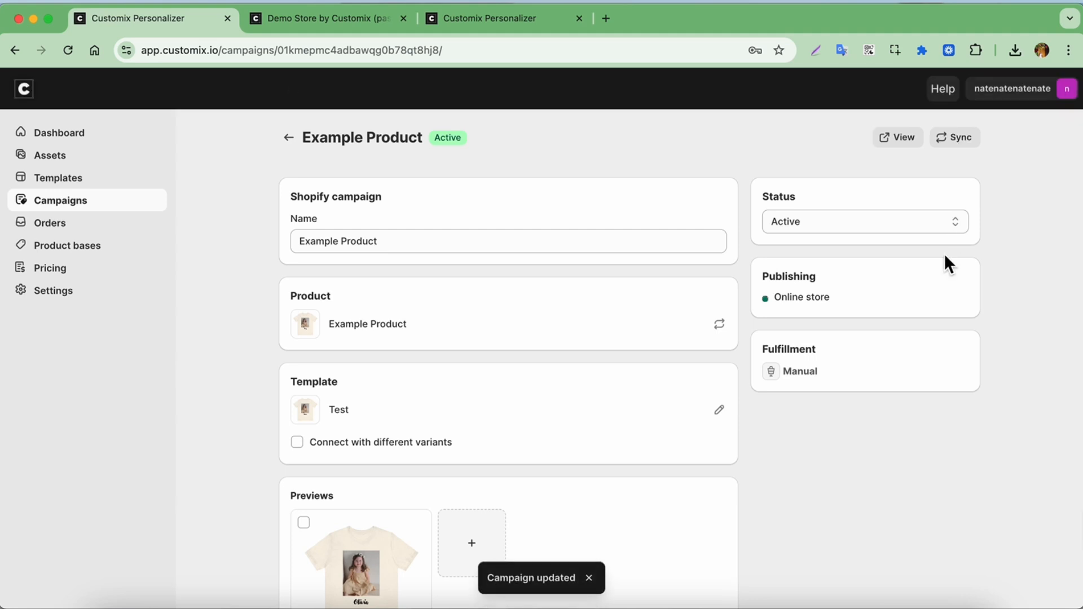
Step: View the campaign's product in the storefront and test its personalization by entering a sample first name, uploading a photo and accepting the photo's placement
left_click(905, 140)
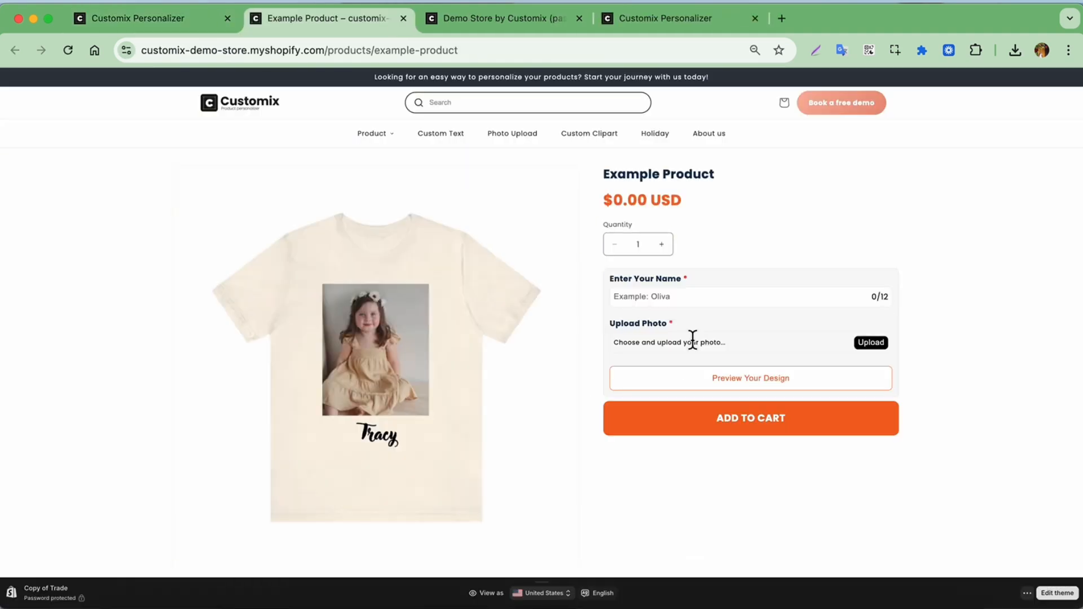
left_click(732, 304)
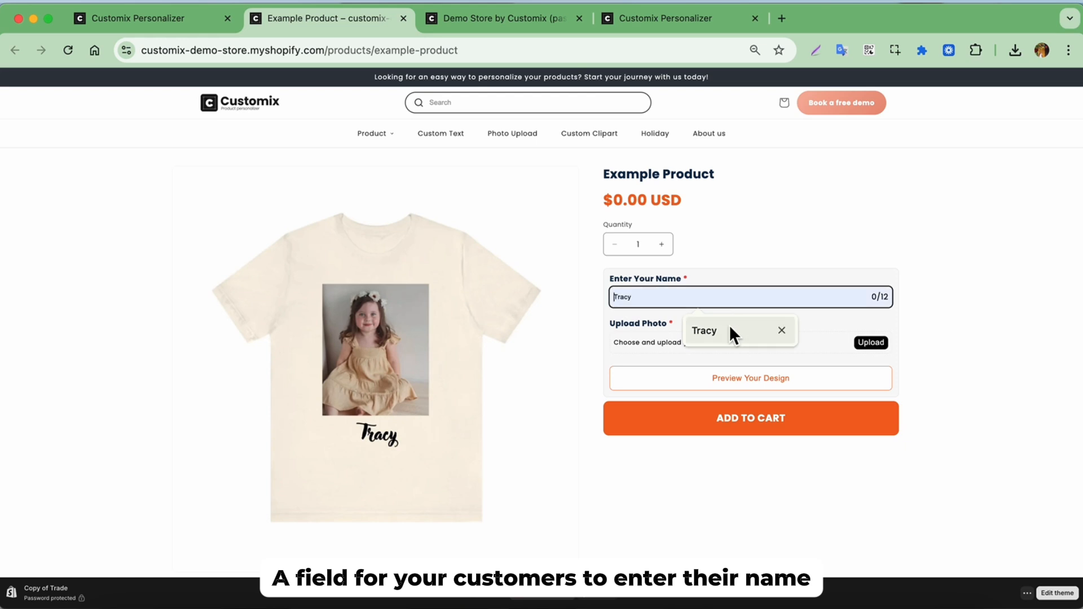
left_click(730, 331)
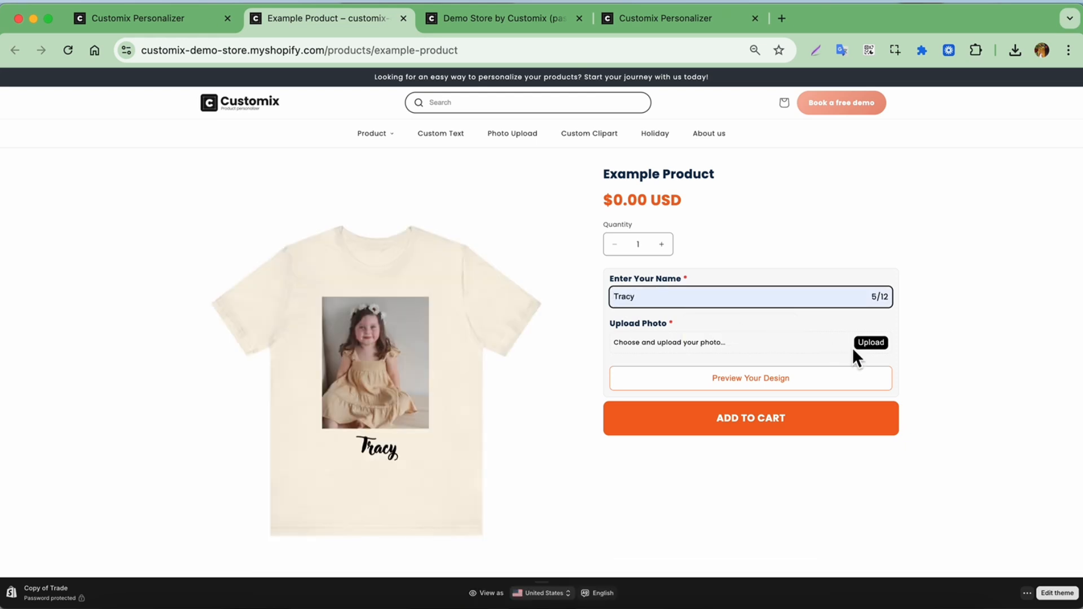
left_click(872, 342)
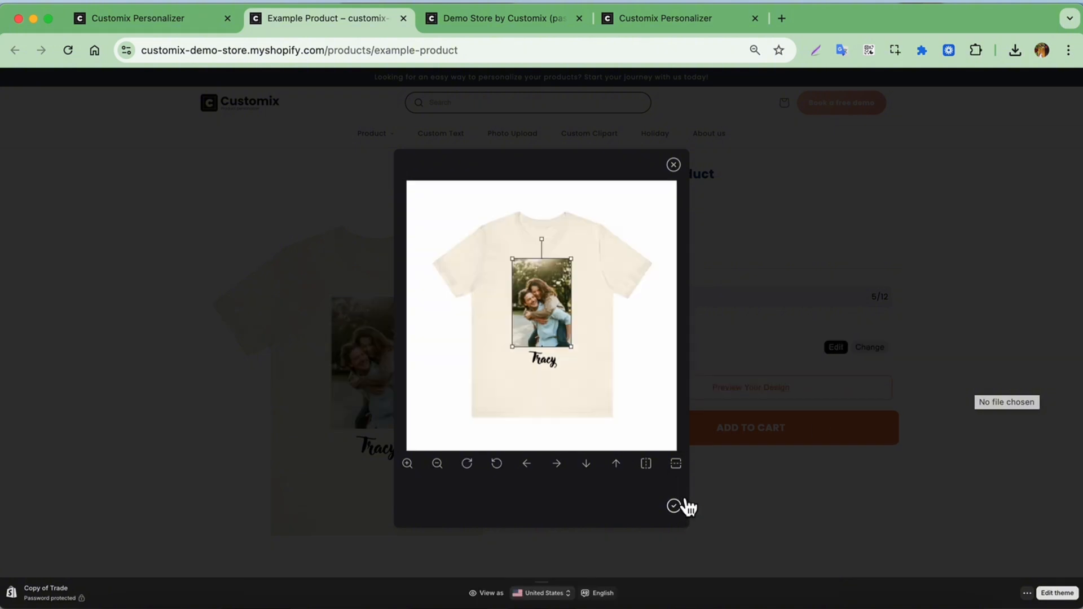
left_click(673, 506)
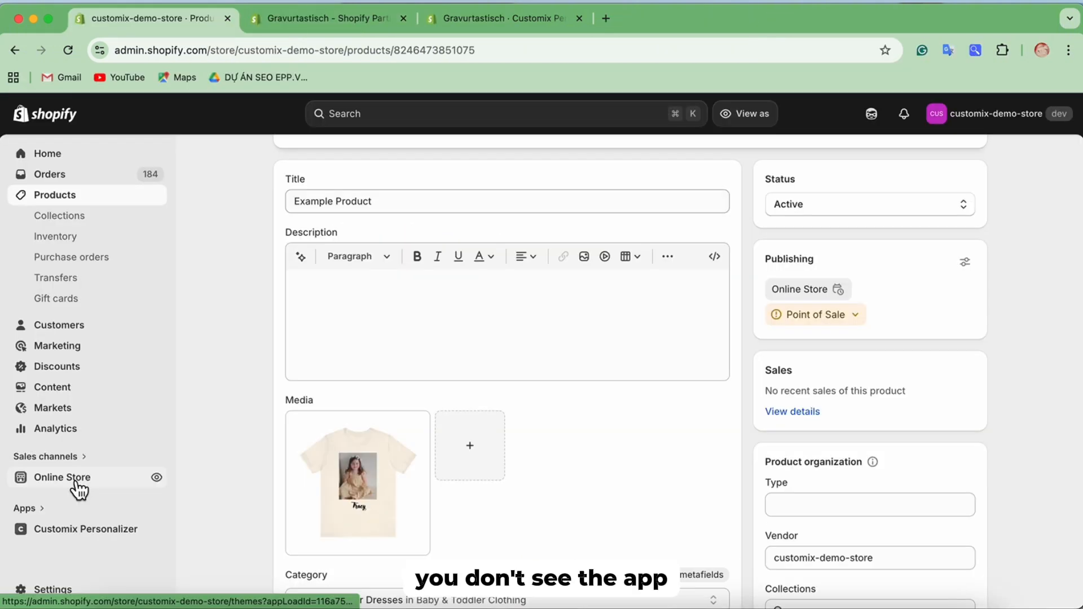
Step: In the Shopify admin, open the current theme, Copy of Trade, for editing and show its app embeds
left_click(71, 476)
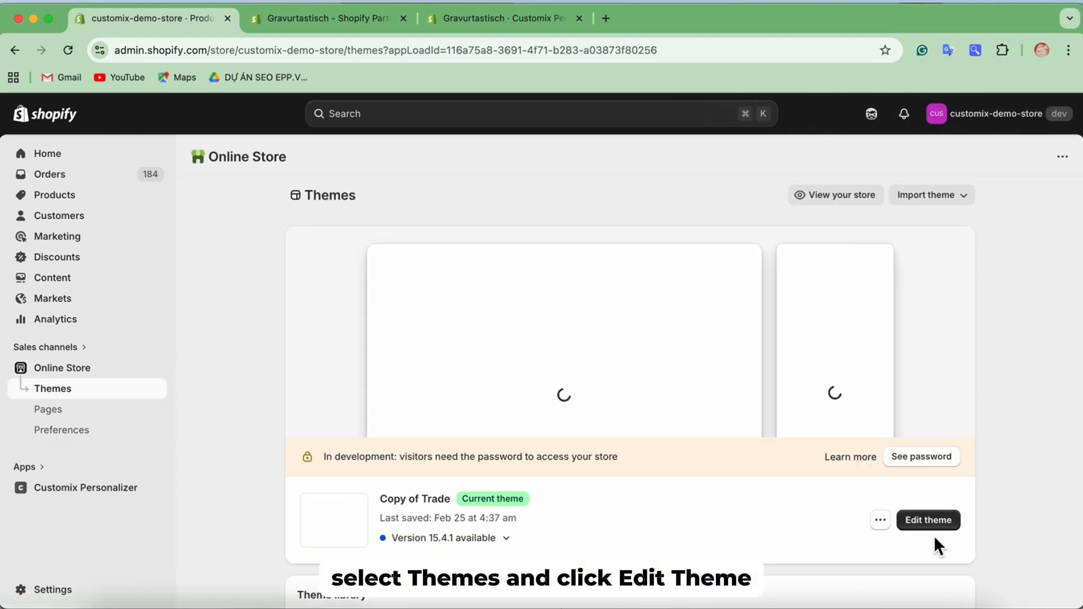
left_click(948, 524)
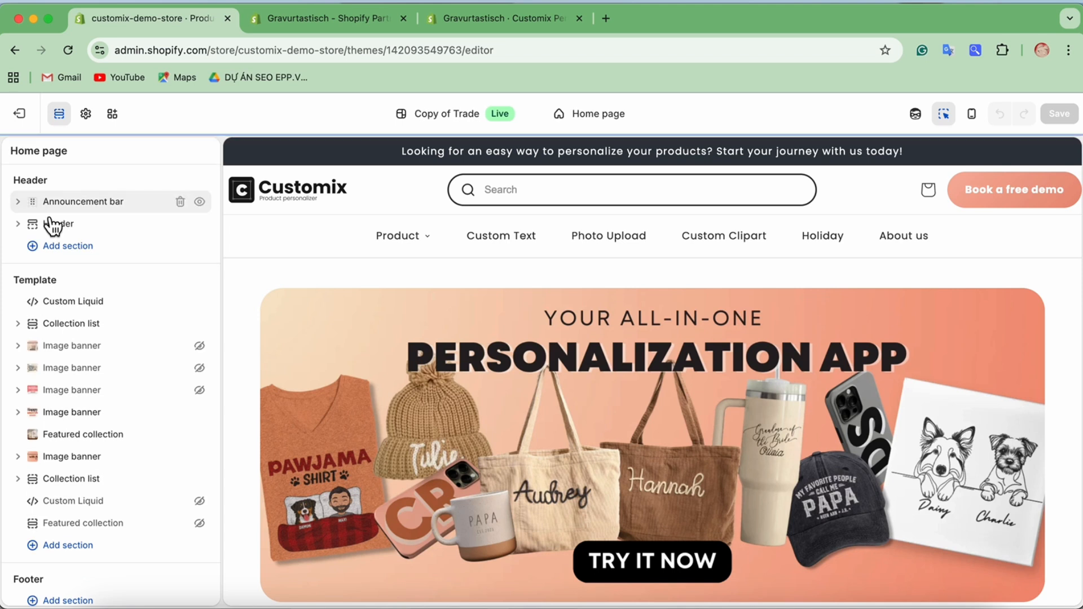
left_click(117, 116)
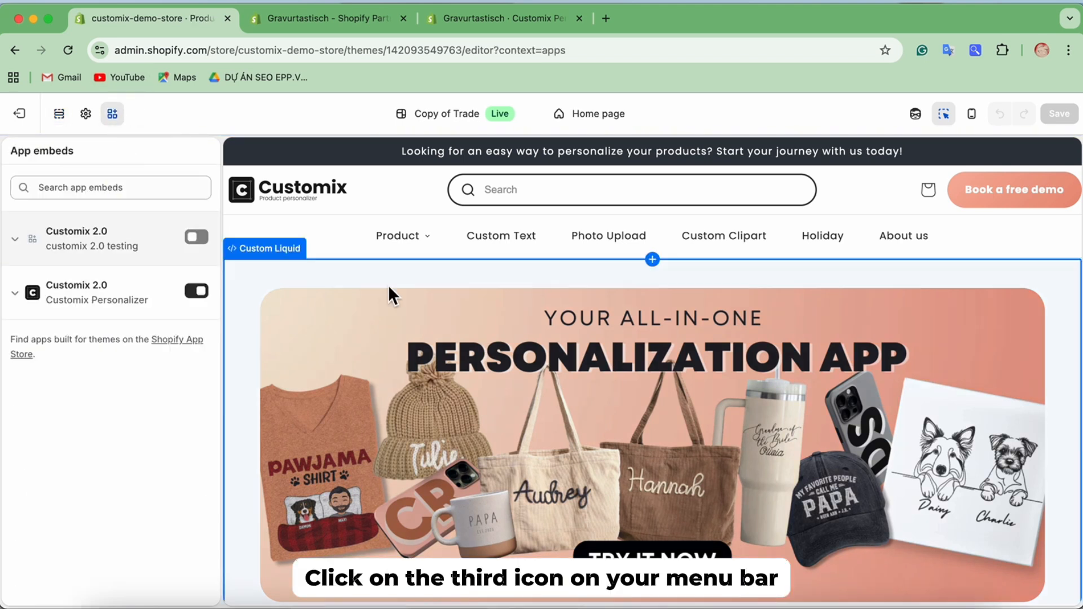